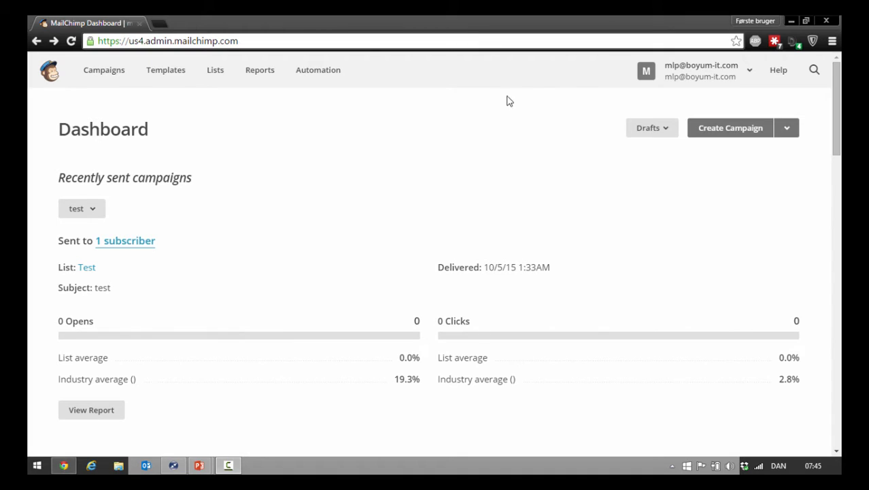
Create a new API key for the account from the account's API keys page.
{"action": "left_click", "coordinate": [711, 75]}
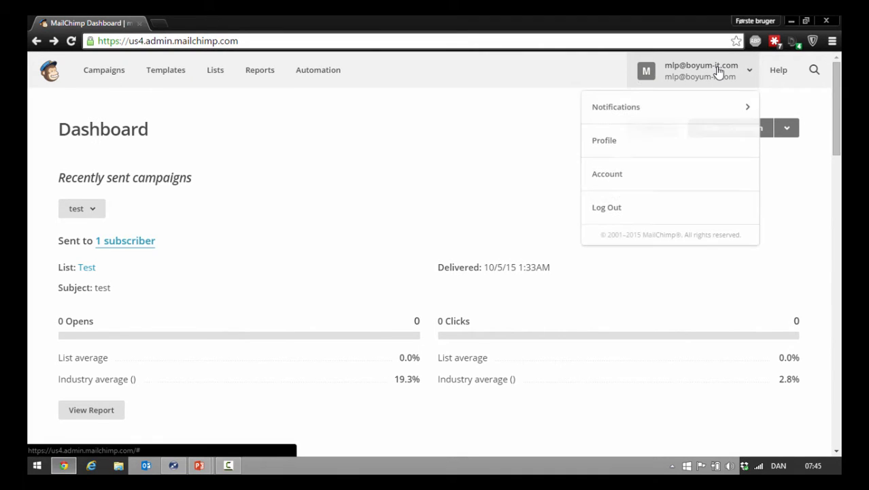
{"action": "left_click", "coordinate": [649, 176]}
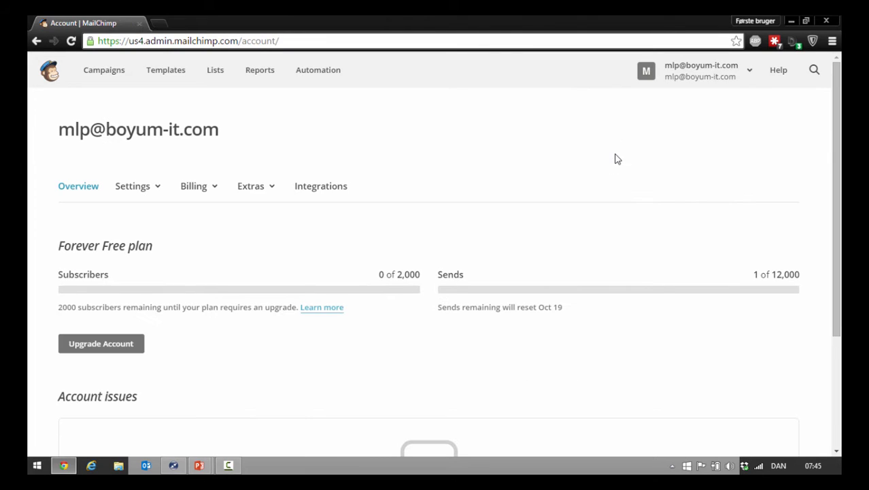
{"action": "left_click", "coordinate": [274, 189]}
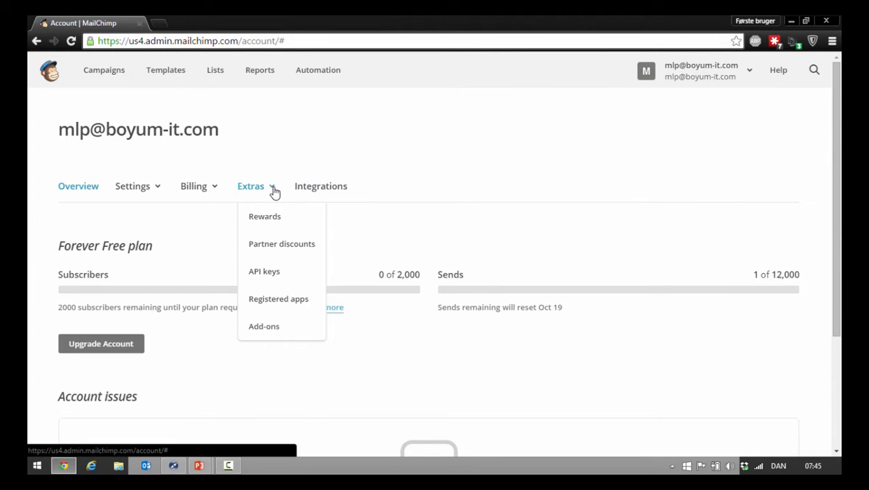
{"action": "left_click", "coordinate": [272, 280]}
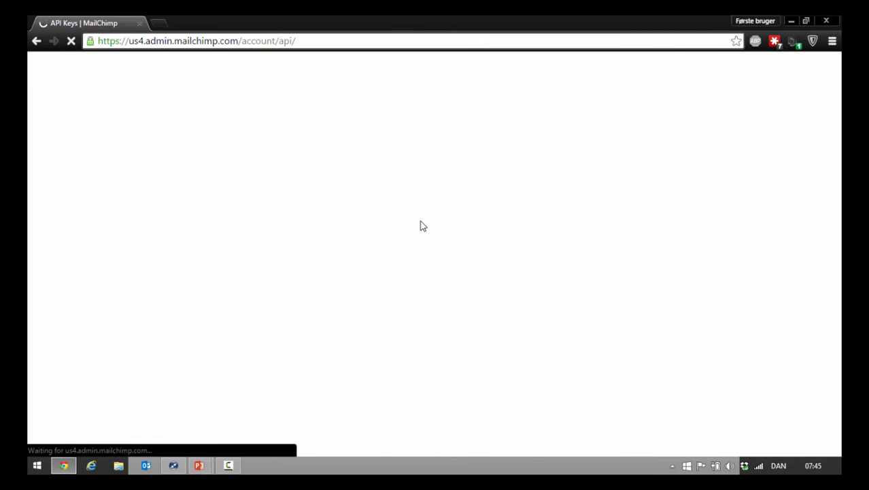
{"action": "scroll", "coordinate": [420, 226], "scroll_direction": "down", "scroll_amount": 3}
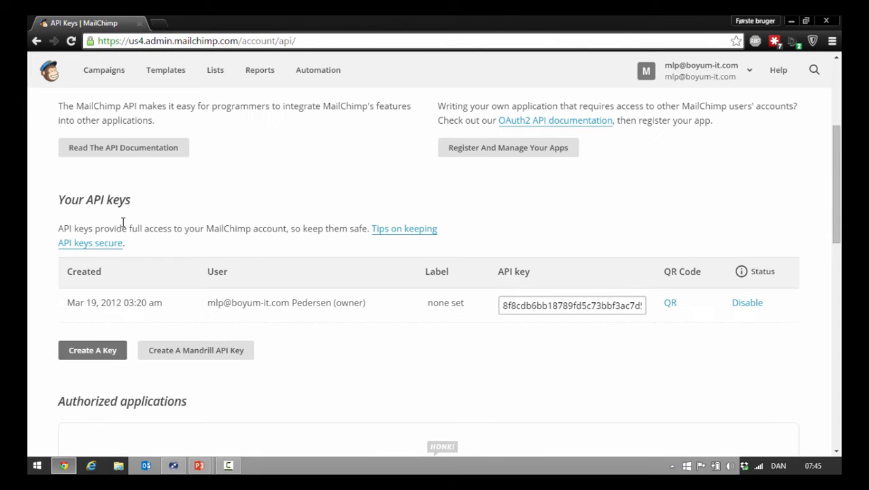
{"action": "left_click", "coordinate": [97, 350]}
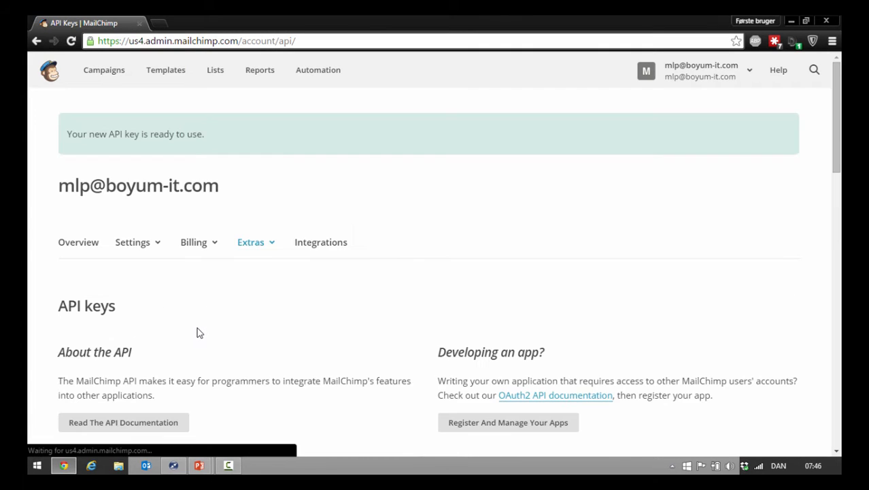
Copy the newly created API key from the list of API keys.
{"action": "scroll", "coordinate": [306, 176], "scroll_direction": "down", "scroll_amount": 5}
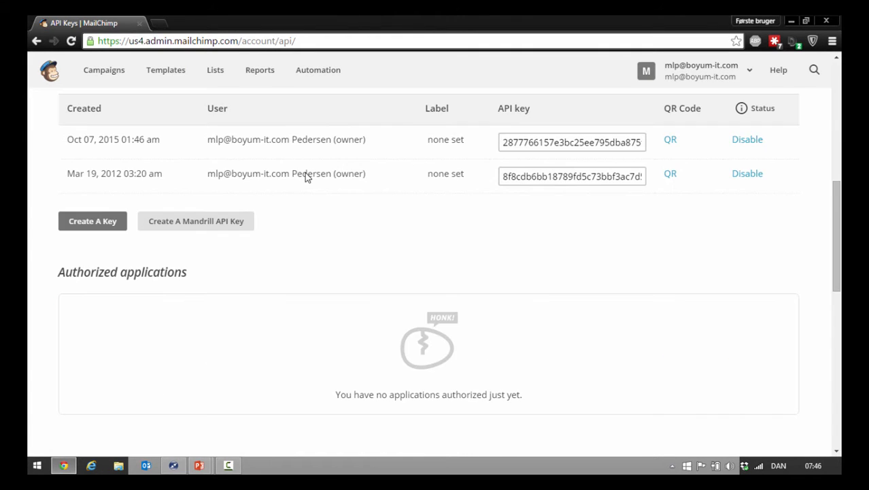
{"action": "left_click", "coordinate": [533, 145]}
{"action": "double_click", "coordinate": [533, 145]}
{"action": "right_click", "coordinate": [534, 146]}
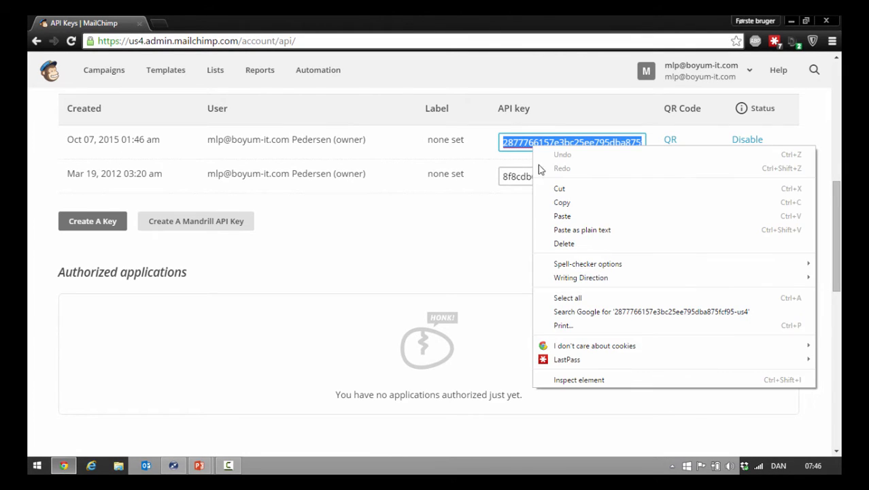
{"action": "left_click", "coordinate": [550, 201]}
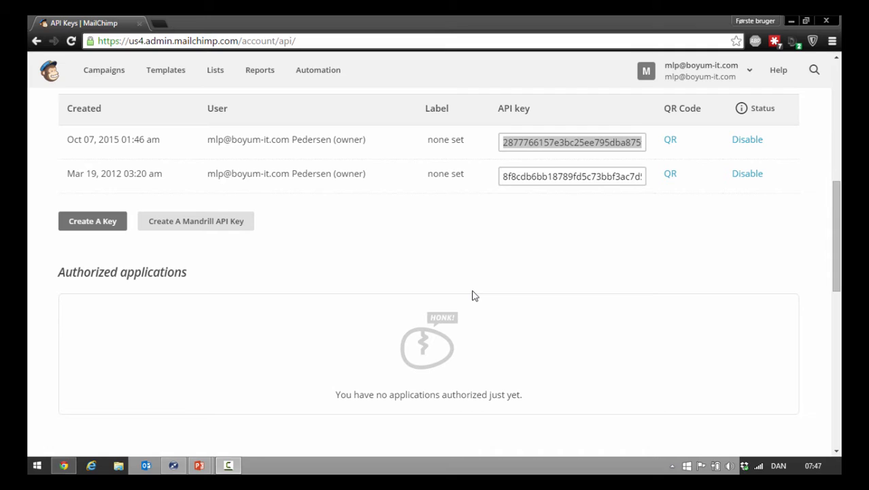
Start a new subscriber list and name it "Demp list".
{"action": "left_click", "coordinate": [215, 71]}
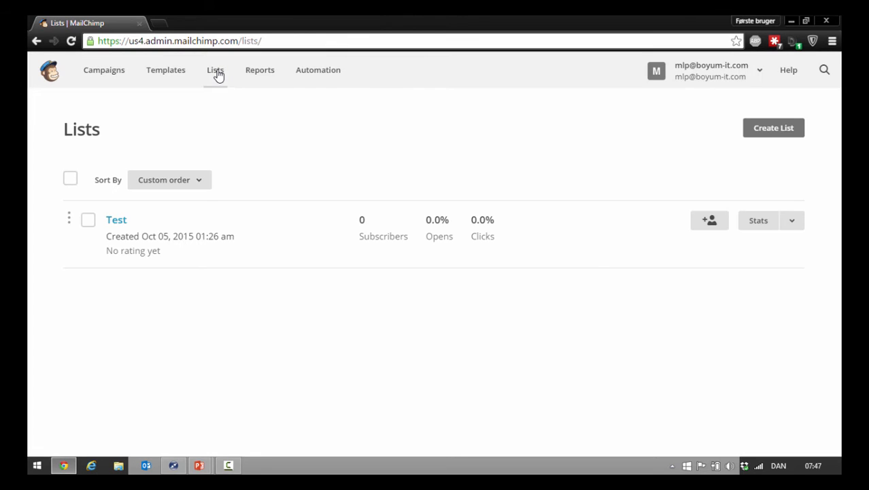
{"action": "left_click", "coordinate": [779, 135]}
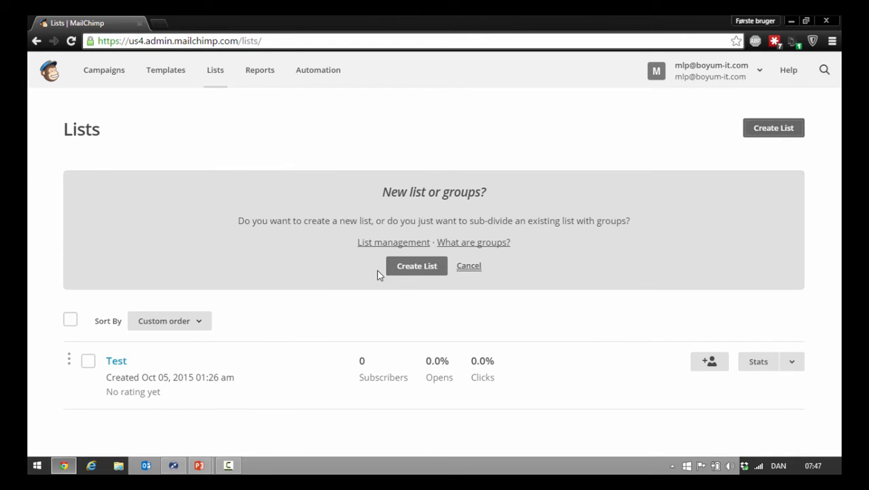
{"action": "left_click", "coordinate": [405, 275]}
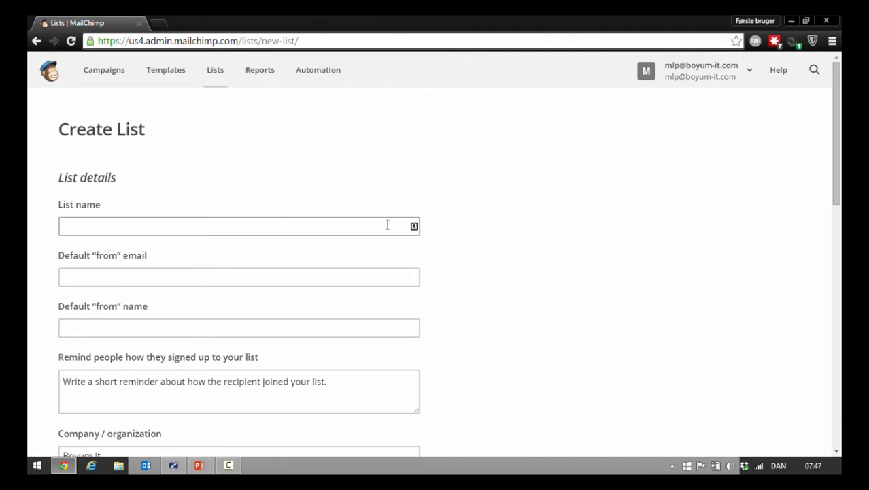
{"action": "left_click", "coordinate": [314, 225]}
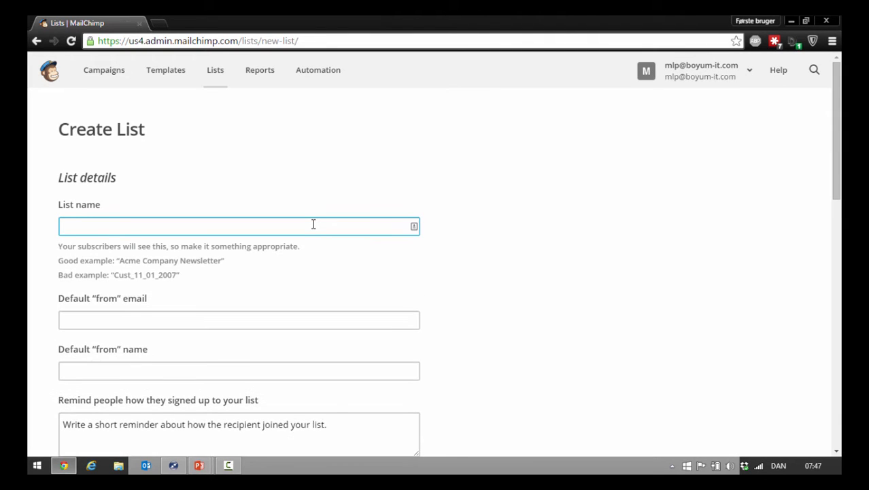
{"action": "type", "text": "Demp æi"}
{"action": "key", "text": "BackSpace"}
{"action": "key", "text": "BackSpace"}
{"action": "type", "text": "list"}
{"action": "key", "text": "Tab"}
Fill in the new list's default "from" email address and default "from" name.
{"action": "scroll", "coordinate": [314, 224], "scroll_direction": "down", "scroll_amount": 4}
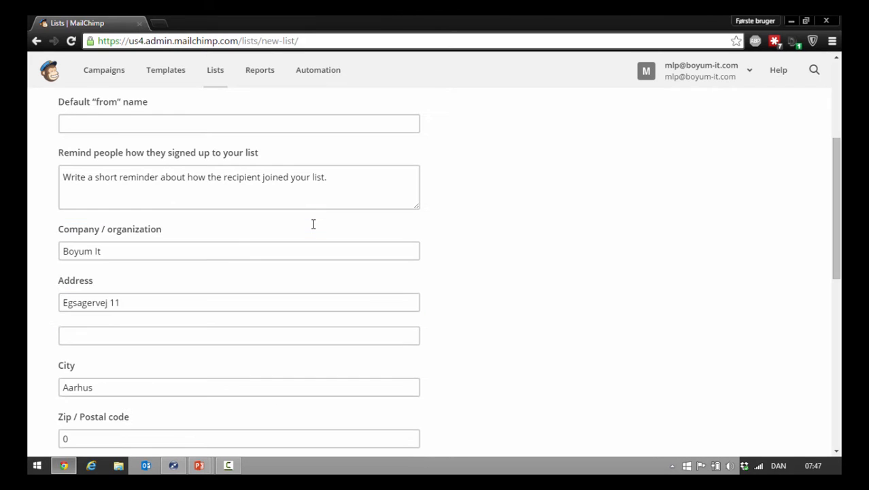
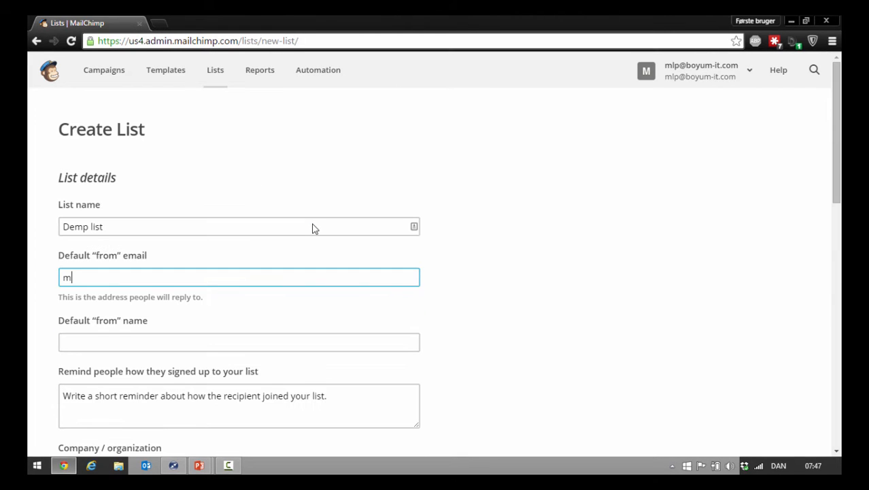
{"action": "key", "text": "Tab"}
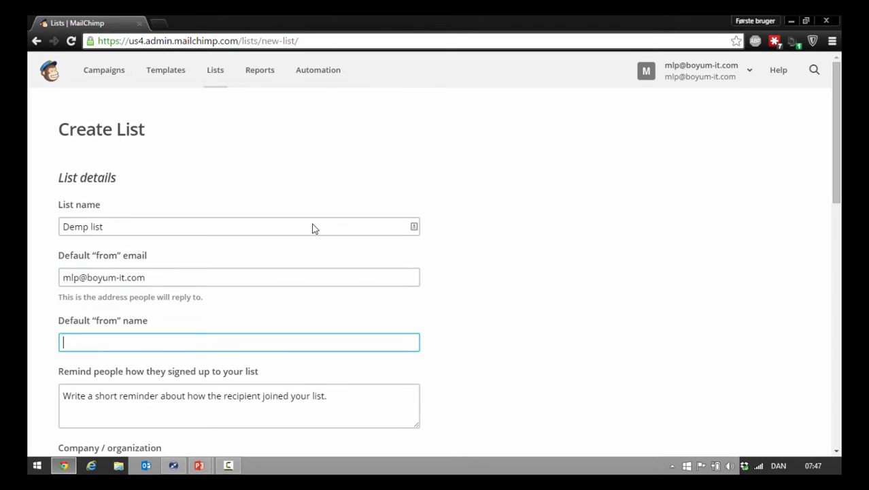
{"action": "type", "text": "Morten"}
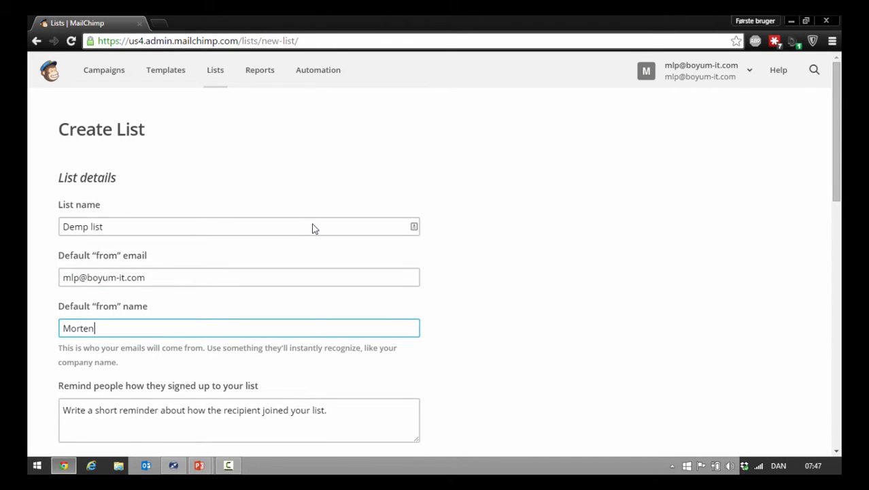
Enter "Demo list" as the signup reminder and save the new list.
{"action": "key", "text": "Tab"}
{"action": "type", "text": "Demo list"}
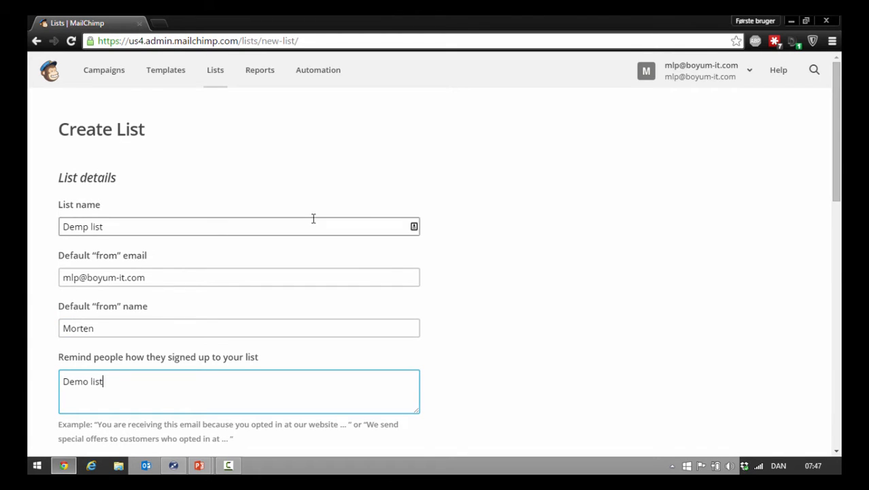
{"action": "scroll", "coordinate": [313, 221], "scroll_direction": "down", "scroll_amount": 15}
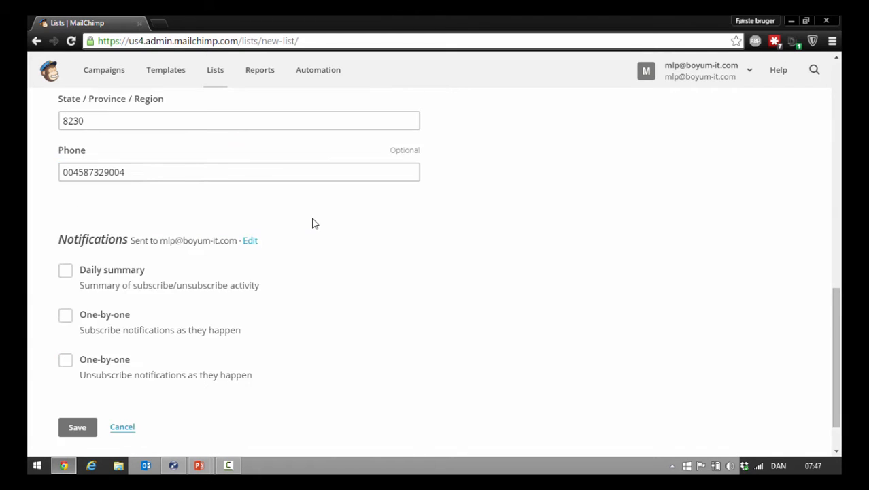
{"action": "left_click", "coordinate": [78, 371]}
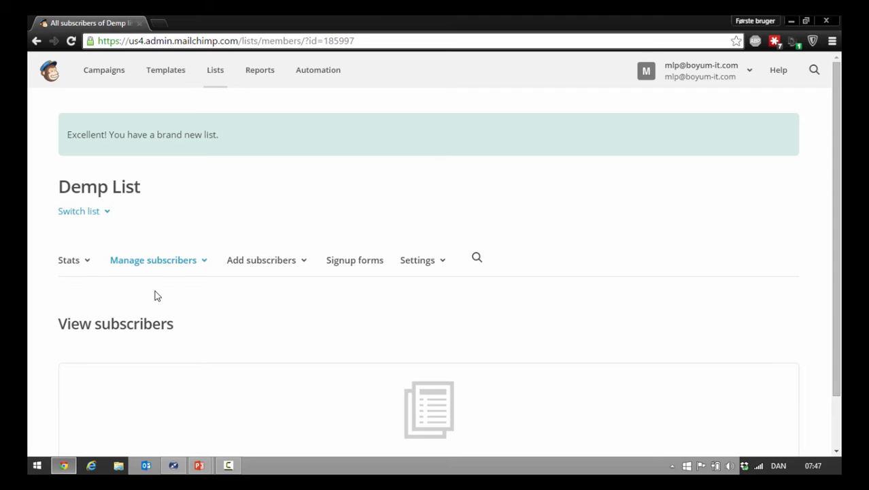
Add a text field to the list's fields and merge tags.
{"action": "left_click", "coordinate": [207, 278]}
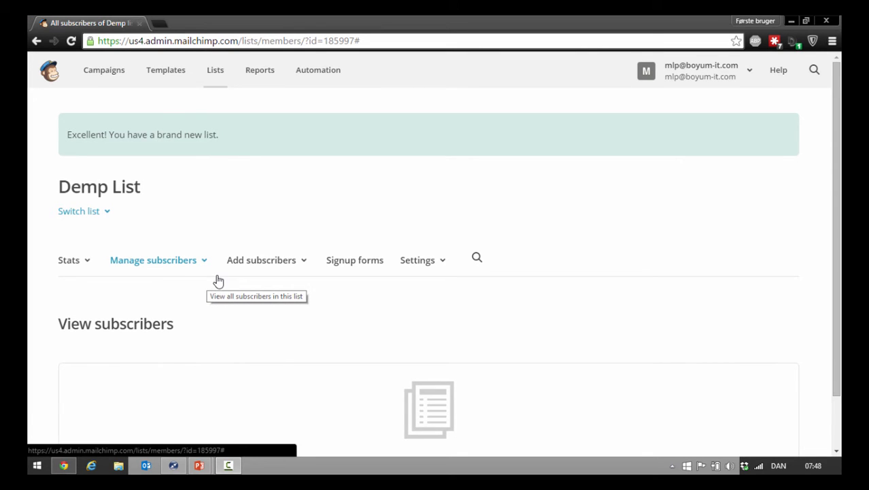
{"action": "left_click", "coordinate": [420, 270]}
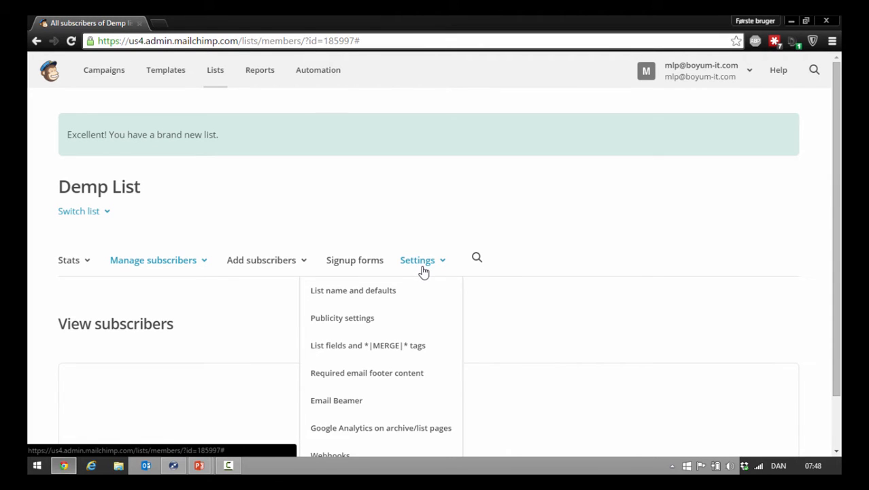
{"action": "left_click", "coordinate": [395, 349]}
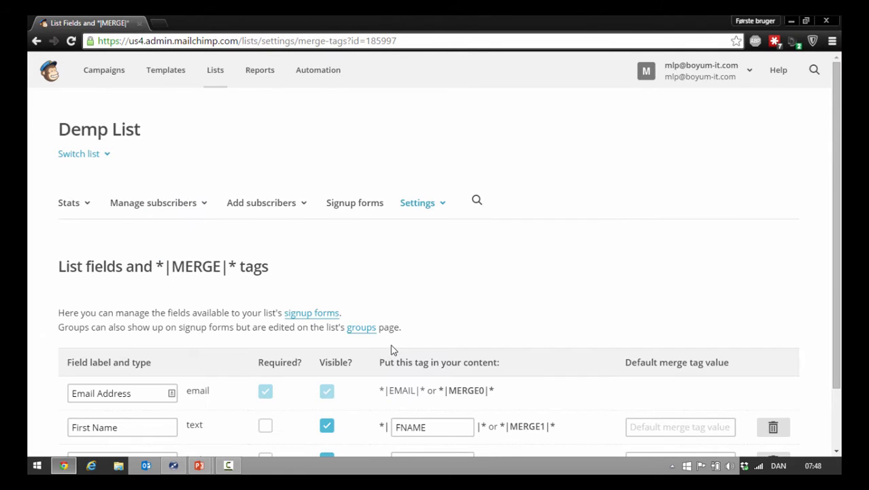
{"action": "scroll", "coordinate": [391, 349], "scroll_direction": "down", "scroll_amount": 1}
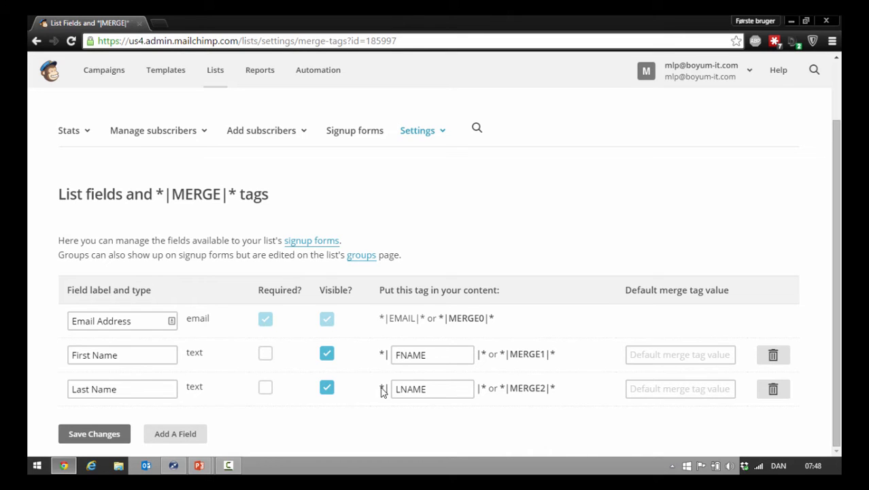
{"action": "left_click", "coordinate": [172, 436]}
{"action": "scroll", "coordinate": [171, 431], "scroll_direction": "down", "scroll_amount": 1}
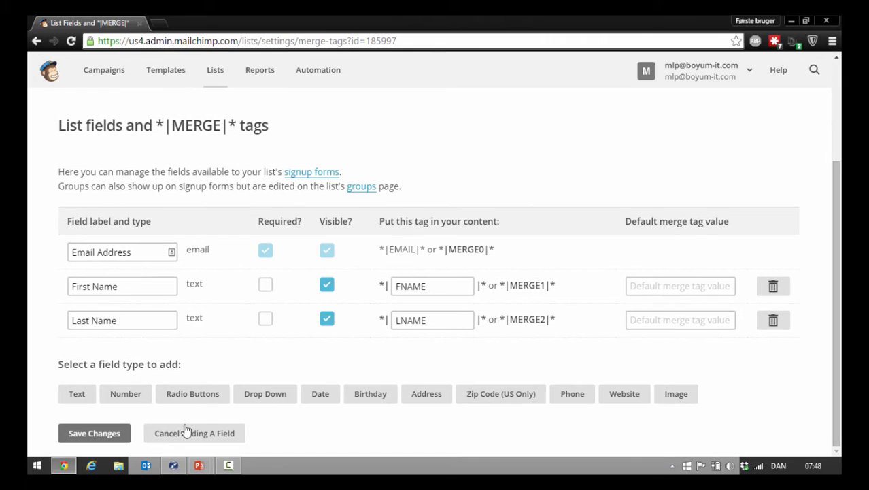
{"action": "left_click", "coordinate": [77, 394]}
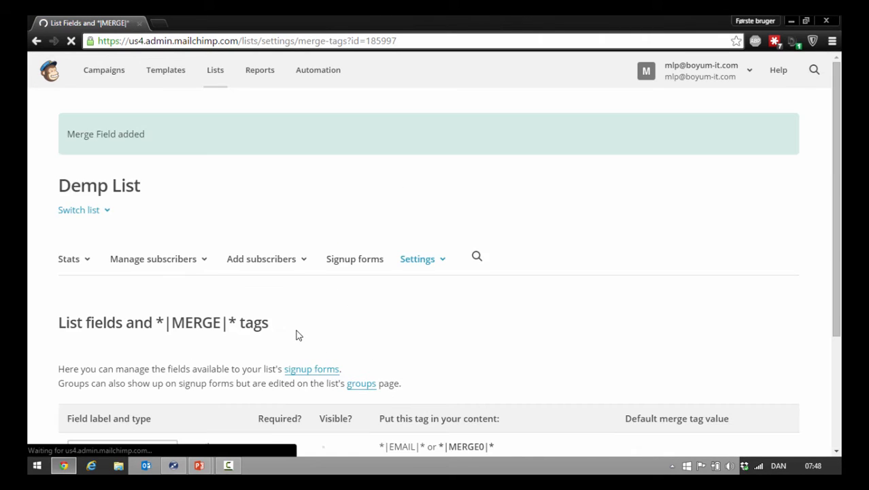
Label the untitled field CardName, set its merge tag to CARDNAME, and save the field changes.
{"action": "scroll", "coordinate": [297, 335], "scroll_direction": "down", "scroll_amount": 3}
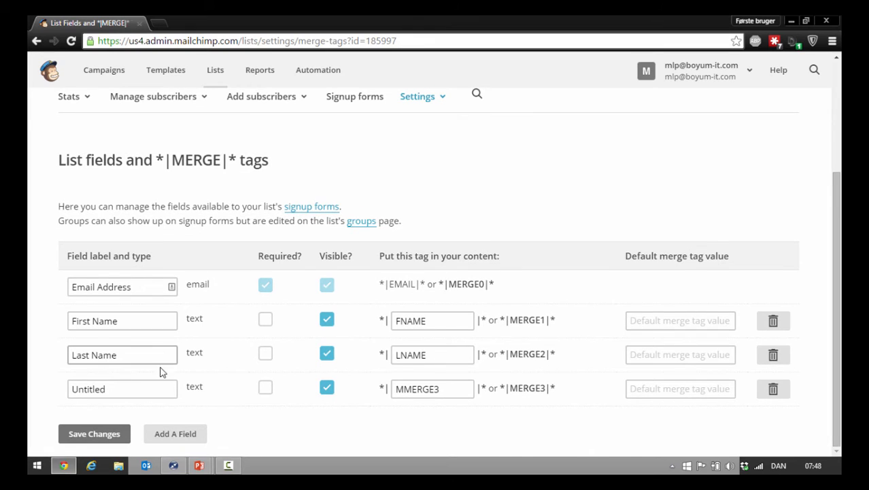
{"action": "left_click_drag", "start_coordinate": [151, 385], "coordinate": [55, 386]}
{"action": "type", "text": "CardName"}
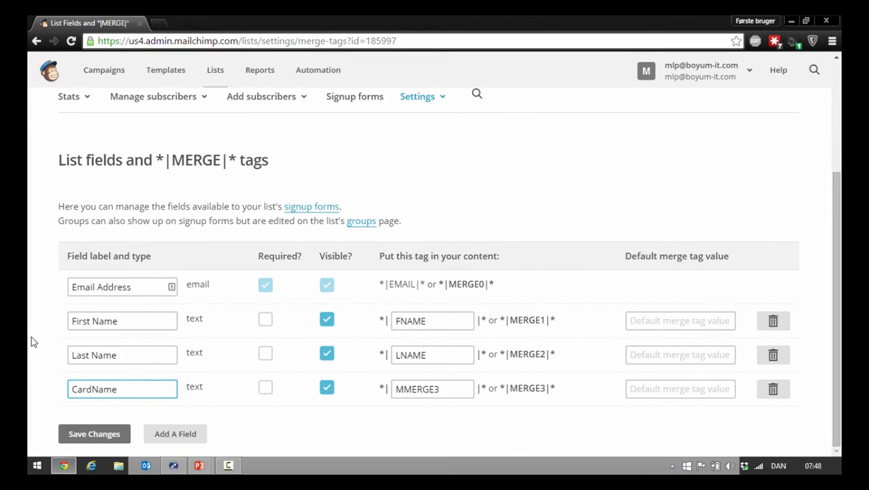
{"action": "left_click_drag", "start_coordinate": [442, 388], "coordinate": [379, 390]}
{"action": "type", "text": "C"}
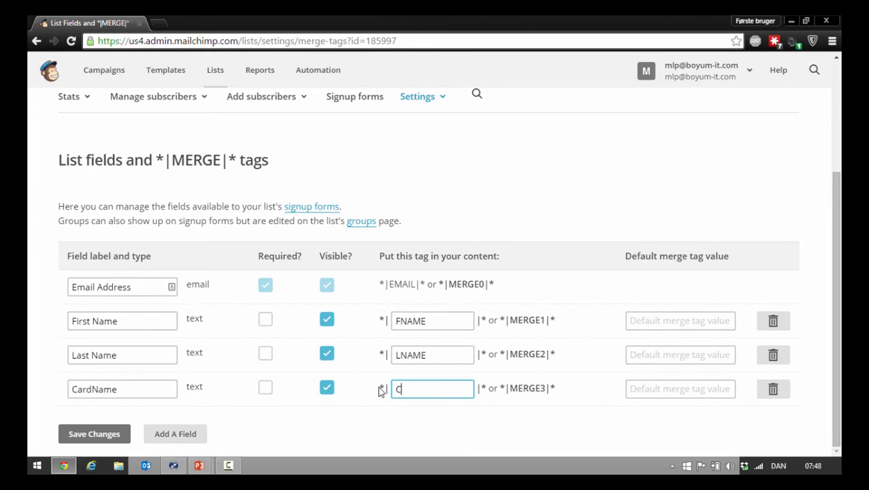
{"action": "type", "text": "ARDNAME"}
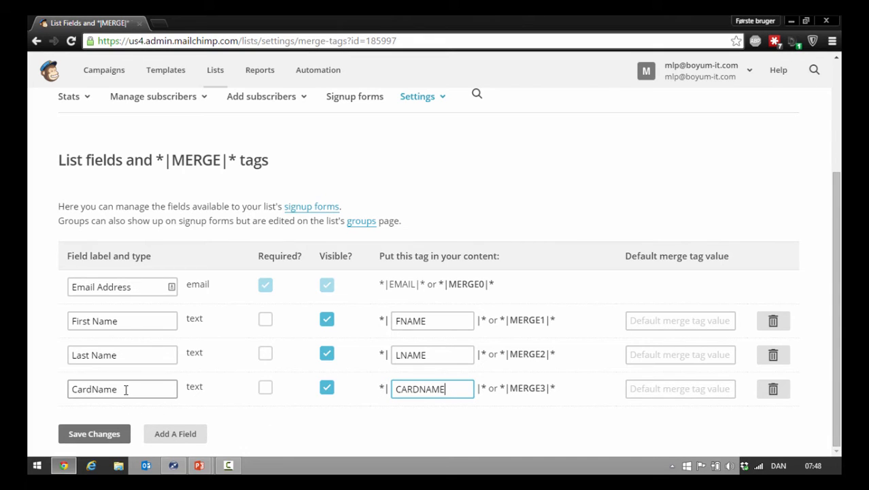
{"action": "left_click", "coordinate": [105, 442]}
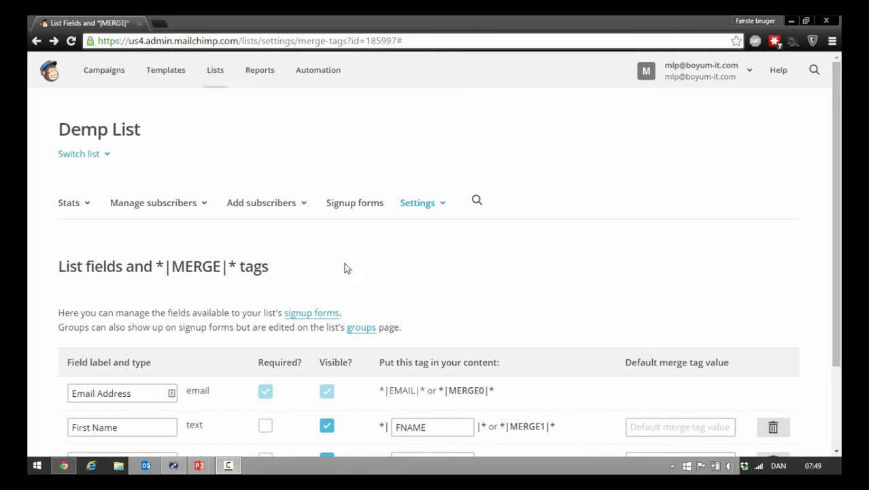
Start creating a new set of groups for the list's subscribers.
{"action": "left_click", "coordinate": [189, 218]}
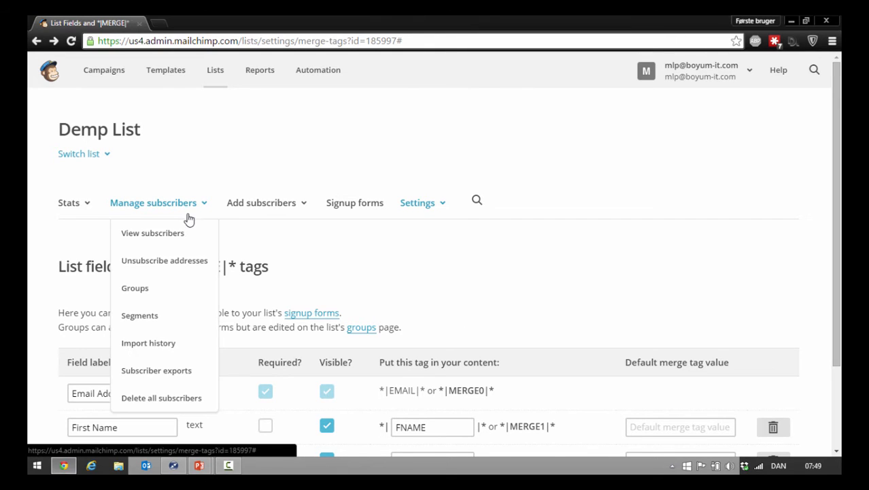
{"action": "left_click", "coordinate": [164, 293]}
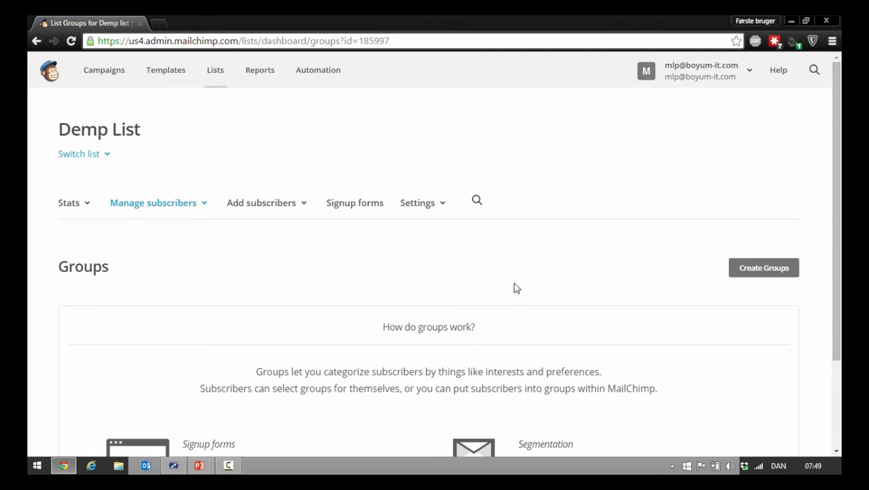
{"action": "scroll", "coordinate": [776, 252], "scroll_direction": "down", "scroll_amount": 2}
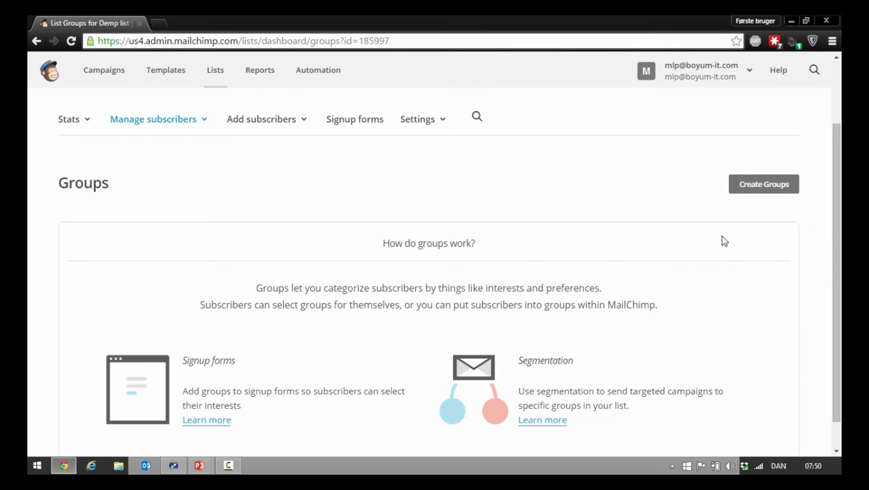
{"action": "left_click", "coordinate": [774, 190]}
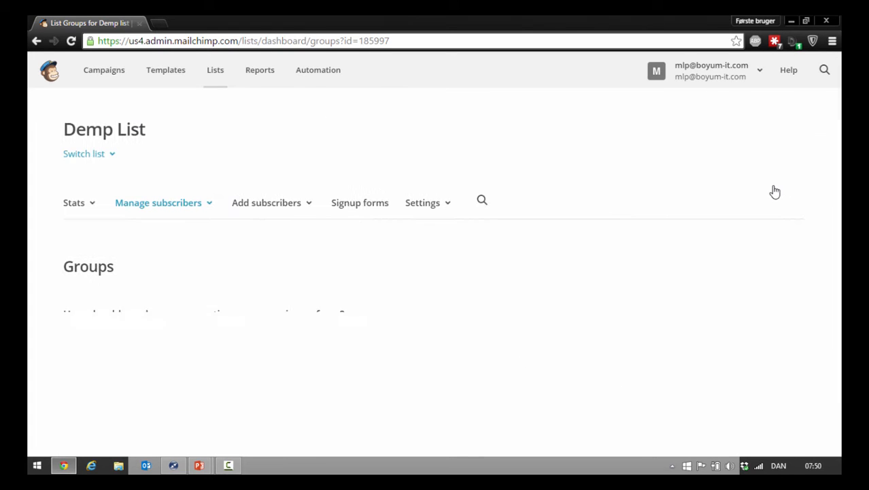
Title the new group set "What are you interested in?".
{"action": "scroll", "coordinate": [802, 271], "scroll_direction": "down", "scroll_amount": 3}
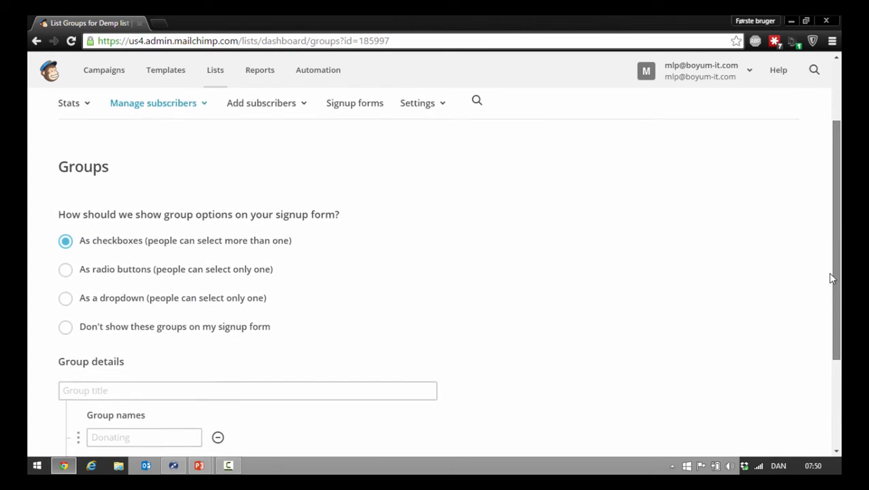
{"action": "scroll", "coordinate": [815, 320], "scroll_direction": "down", "scroll_amount": 1}
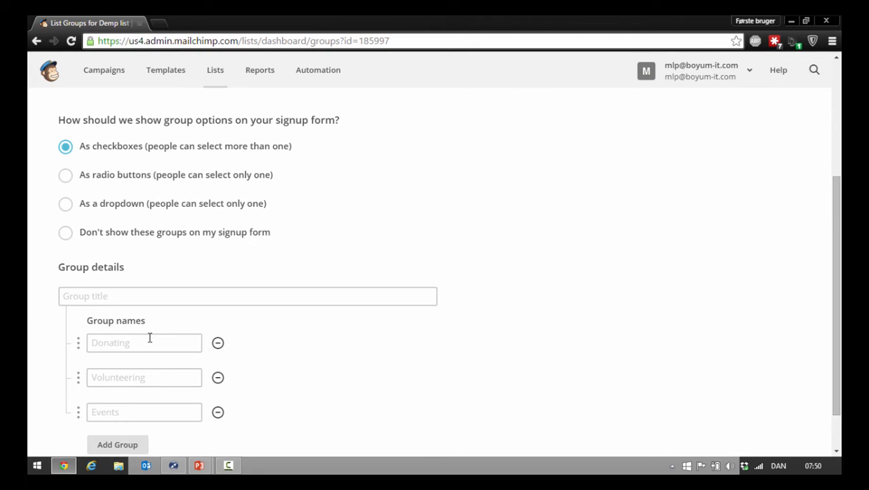
{"action": "left_click", "coordinate": [145, 297]}
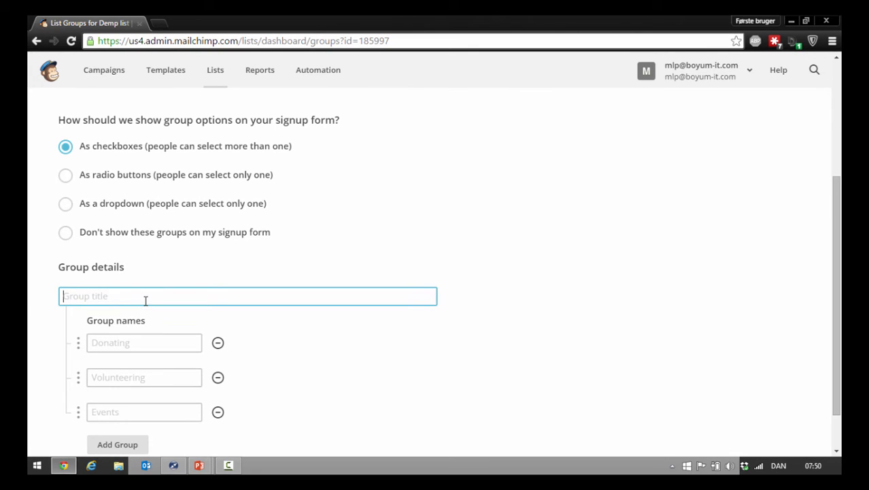
{"action": "type", "text": "What are you interested in?"}
Name the three groups B1UP, B1P&D and B1 MailChimp.
{"action": "left_click", "coordinate": [104, 340]}
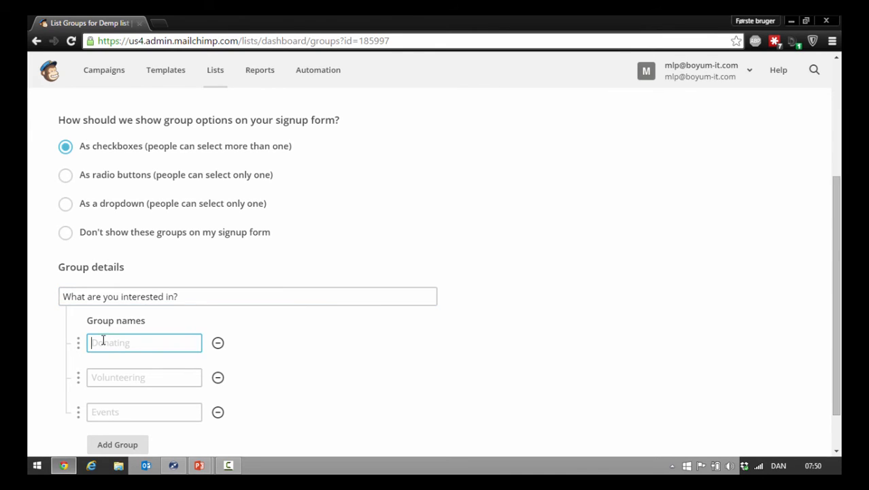
{"action": "scroll", "coordinate": [823, 257], "scroll_direction": "down", "scroll_amount": 1}
{"action": "type", "text": "B1"}
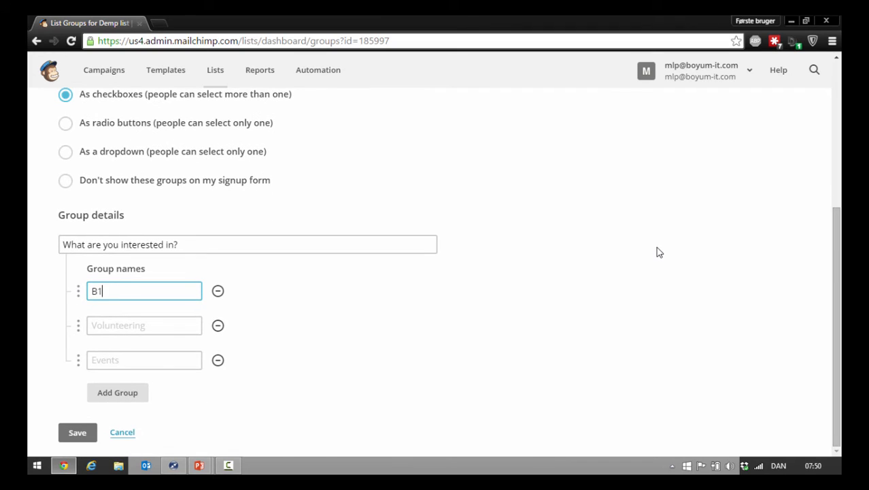
{"action": "type", "text": "UP"}
{"action": "left_click", "coordinate": [157, 317]}
{"action": "type", "text": "B"}
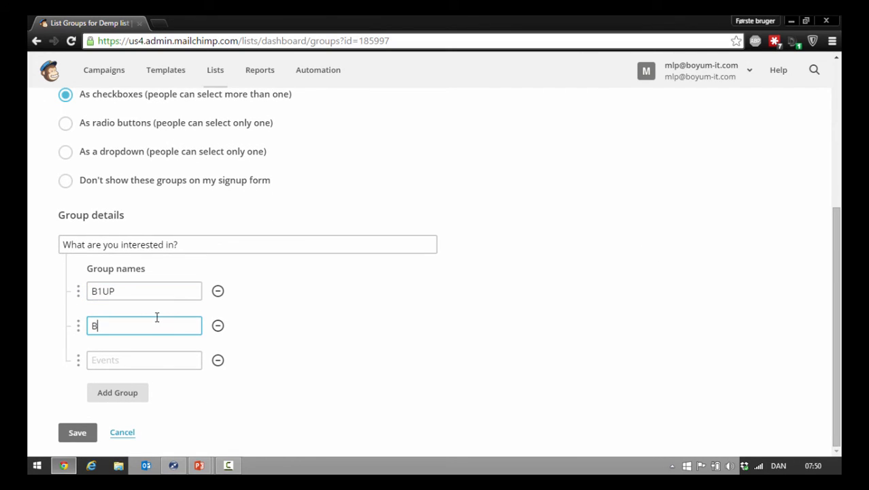
{"action": "type", "text": "1P&D"}
{"action": "left_click", "coordinate": [154, 353]}
{"action": "type", "text": "B1 Ma"}
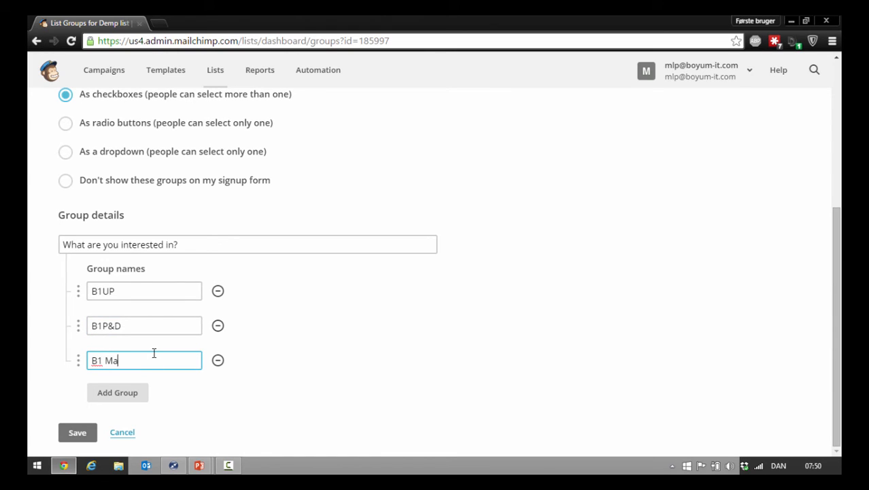
{"action": "type", "text": "ilChimp"}
Add a fourth group row left blank, then save the groups and finish without importing subscribers.
{"action": "left_click", "coordinate": [121, 392]}
{"action": "scroll", "coordinate": [125, 395], "scroll_direction": "down", "scroll_amount": 1}
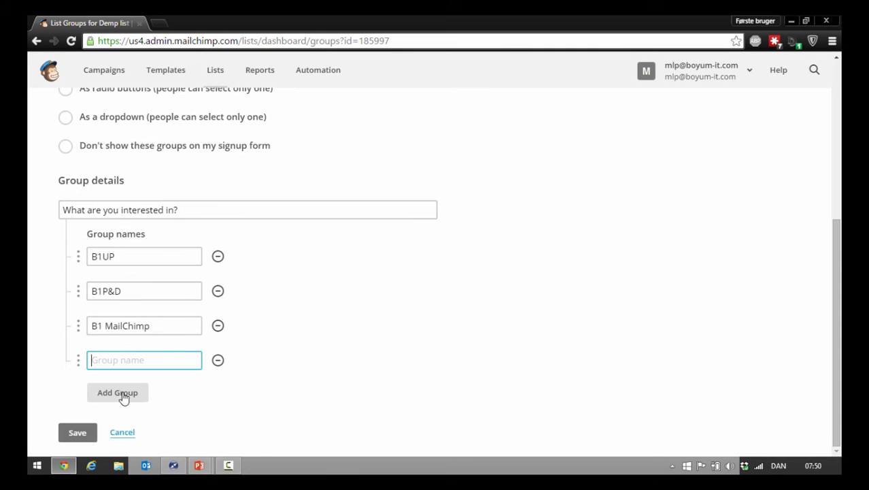
{"action": "left_click", "coordinate": [73, 430]}
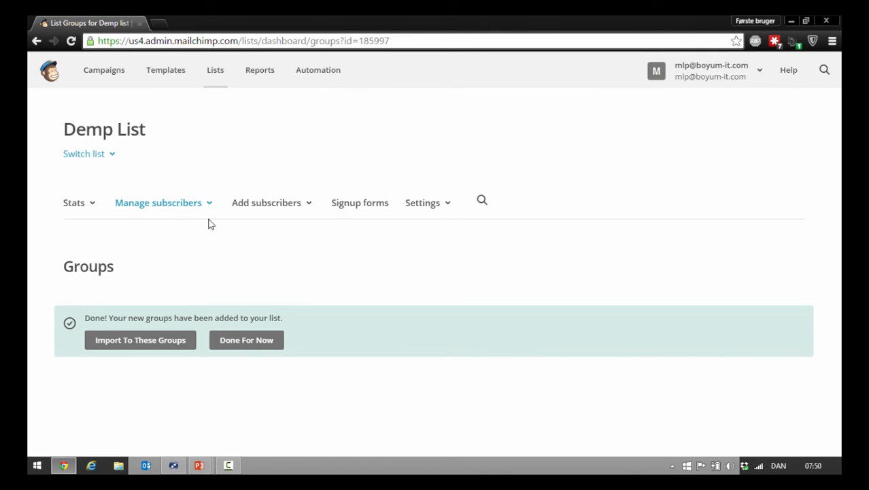
{"action": "left_click", "coordinate": [263, 348]}
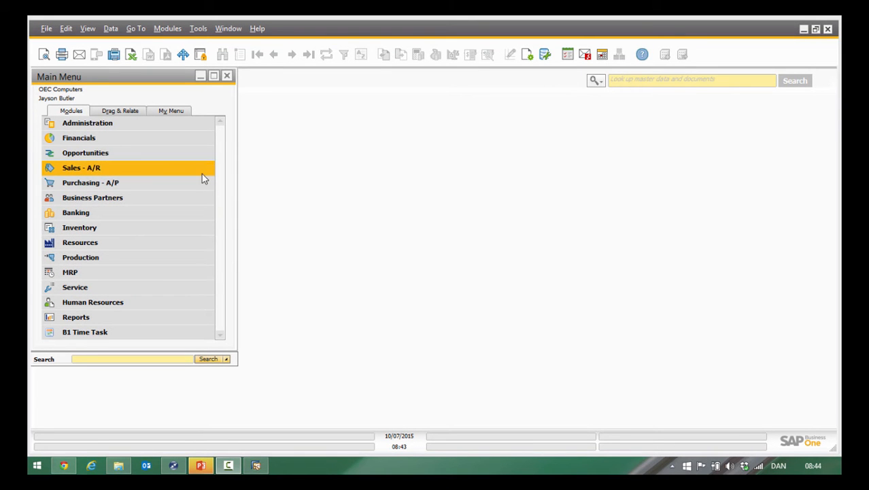
In SAP Business One, check the installed add-ons in the Add-On Manager and close it.
{"action": "left_click", "coordinate": [78, 125]}
{"action": "left_click", "coordinate": [116, 269]}
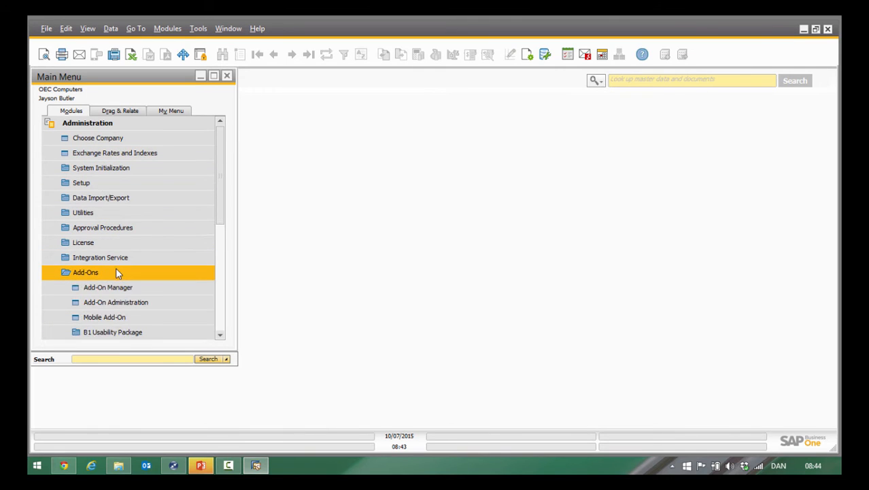
{"action": "left_click", "coordinate": [122, 286]}
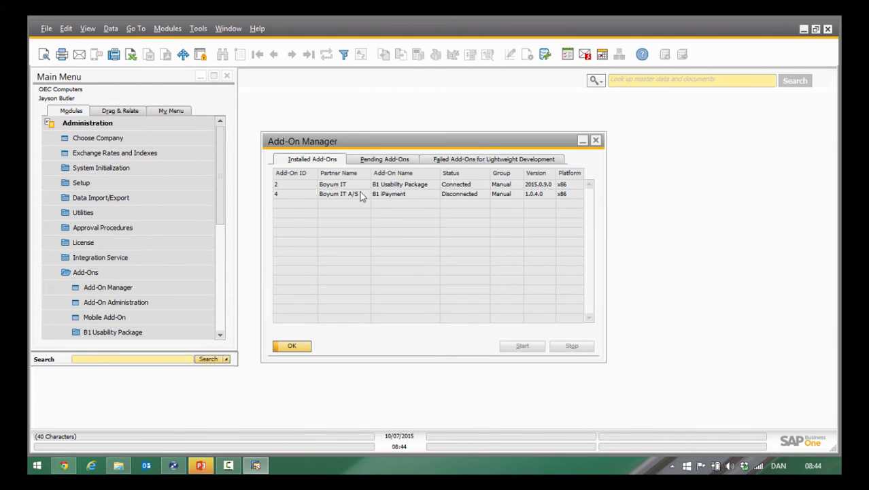
{"action": "left_click", "coordinate": [292, 345]}
Review the enabled modules in the B1 Productivity configuration and close it without changes.
{"action": "scroll", "coordinate": [184, 285], "scroll_direction": "down", "scroll_amount": 1}
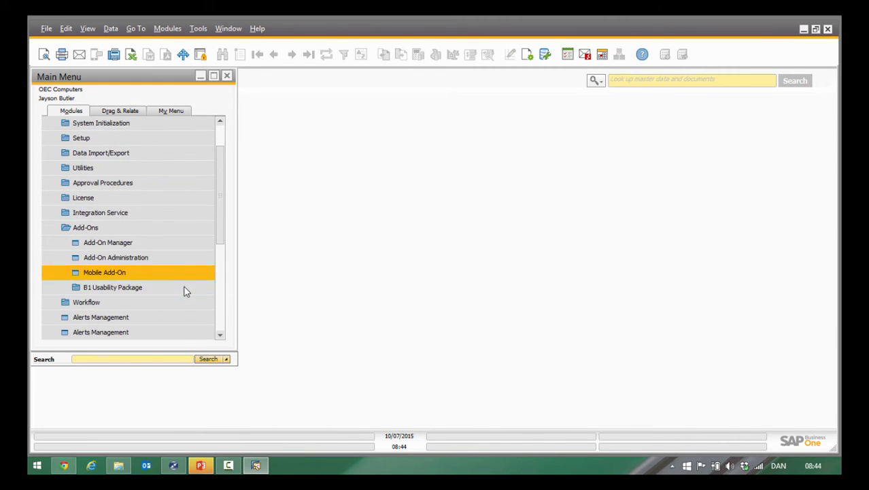
{"action": "left_click", "coordinate": [136, 289]}
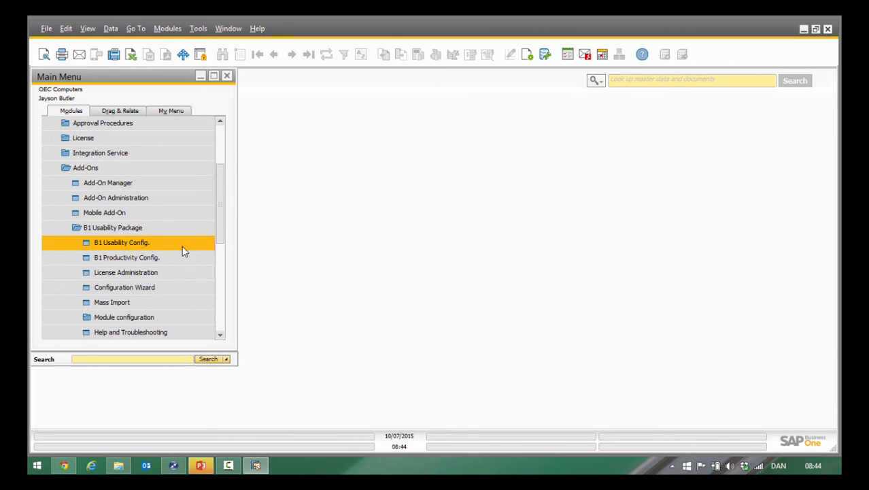
{"action": "left_click", "coordinate": [108, 264]}
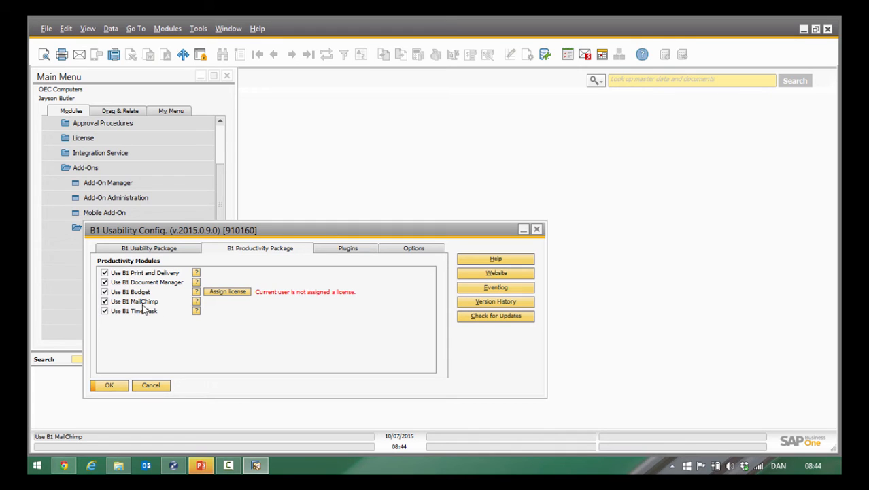
{"action": "left_click", "coordinate": [150, 386]}
Open the B1 MailChimp configuration from the B1 Usability Package's module configuration.
{"action": "scroll", "coordinate": [166, 246], "scroll_direction": "down", "scroll_amount": 3}
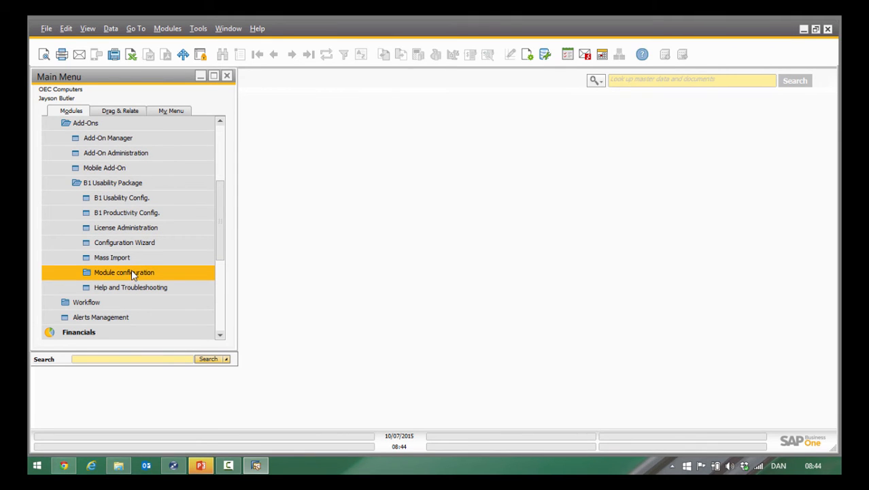
{"action": "left_click", "coordinate": [135, 272]}
{"action": "scroll", "coordinate": [143, 168], "scroll_direction": "down", "scroll_amount": 4}
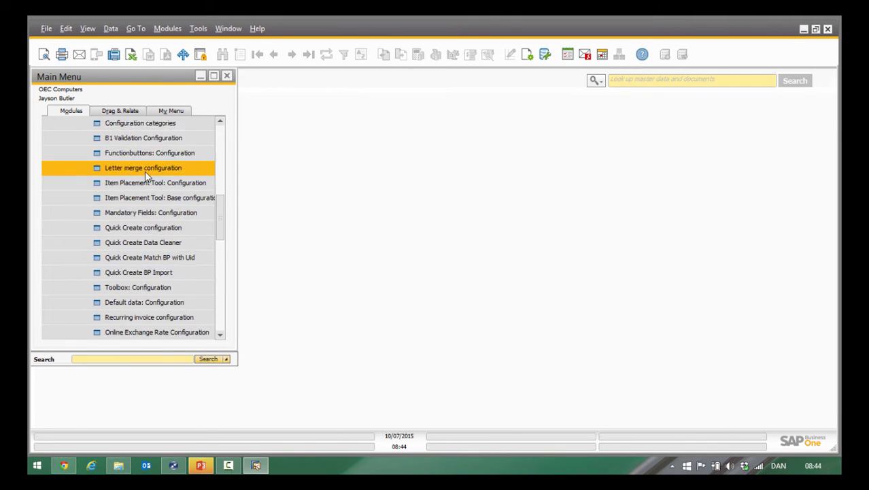
{"action": "scroll", "coordinate": [144, 169], "scroll_direction": "down", "scroll_amount": 1}
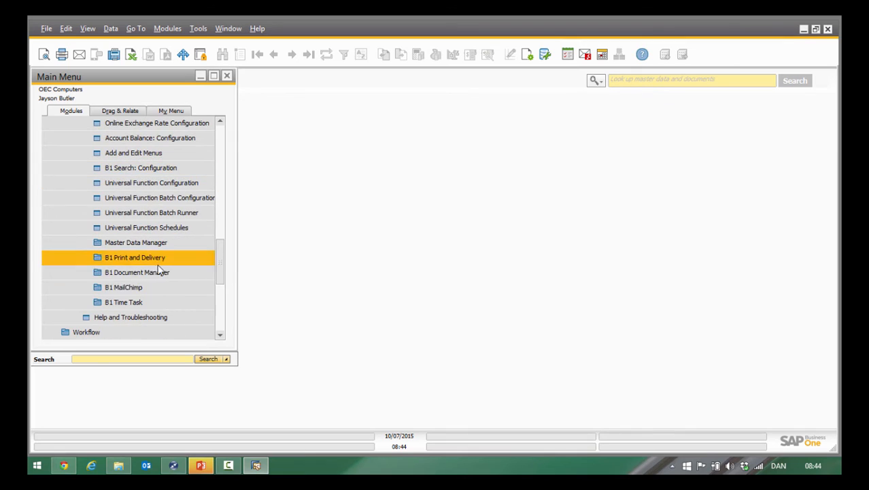
{"action": "left_click", "coordinate": [143, 287]}
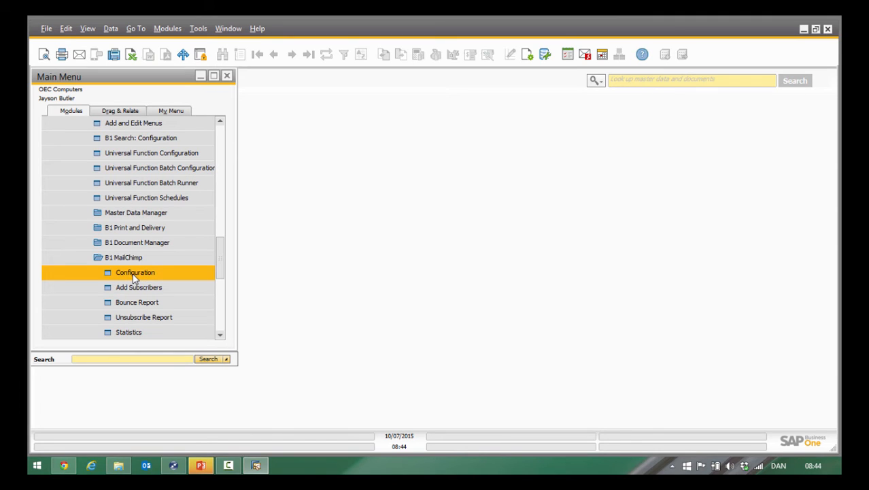
{"action": "left_click", "coordinate": [132, 273]}
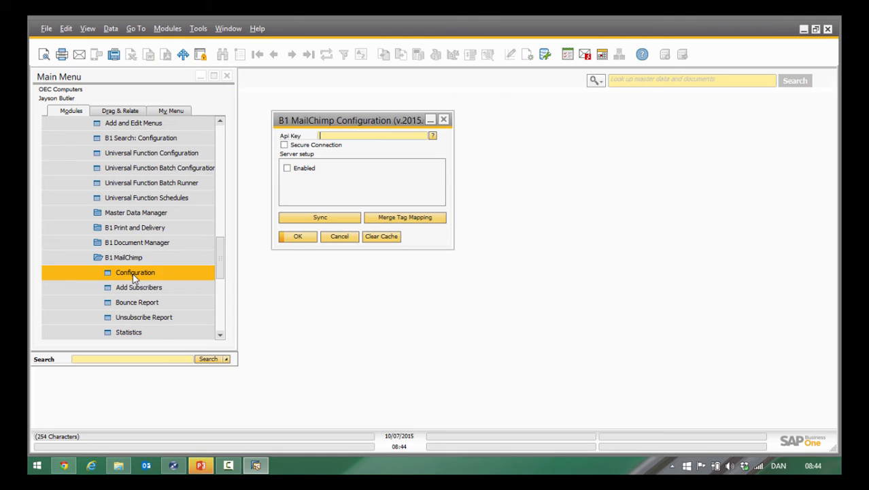
Paste the MailChimp API key into the Api Key field and update the configuration.
{"action": "right_click", "coordinate": [328, 136]}
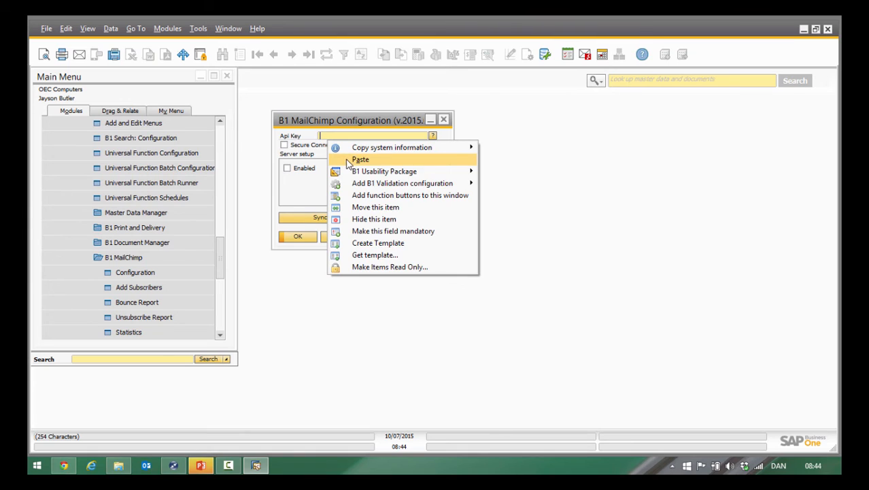
{"action": "left_click", "coordinate": [348, 161]}
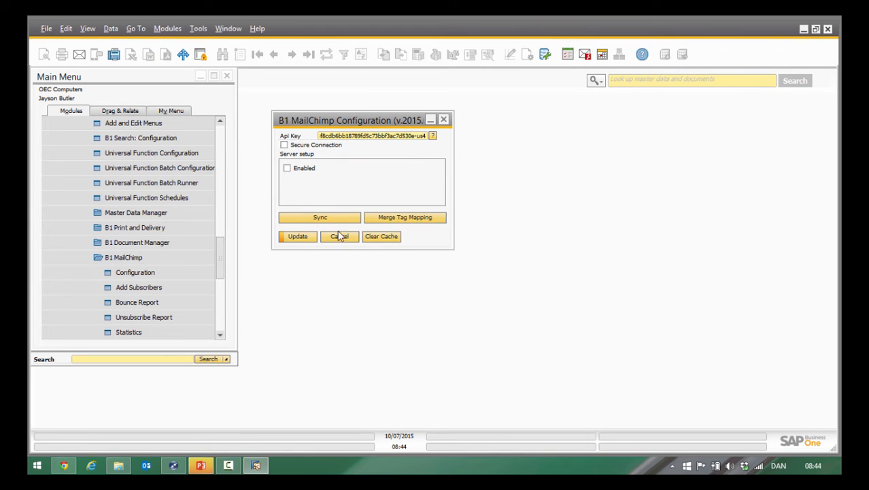
{"action": "left_click", "coordinate": [298, 236]}
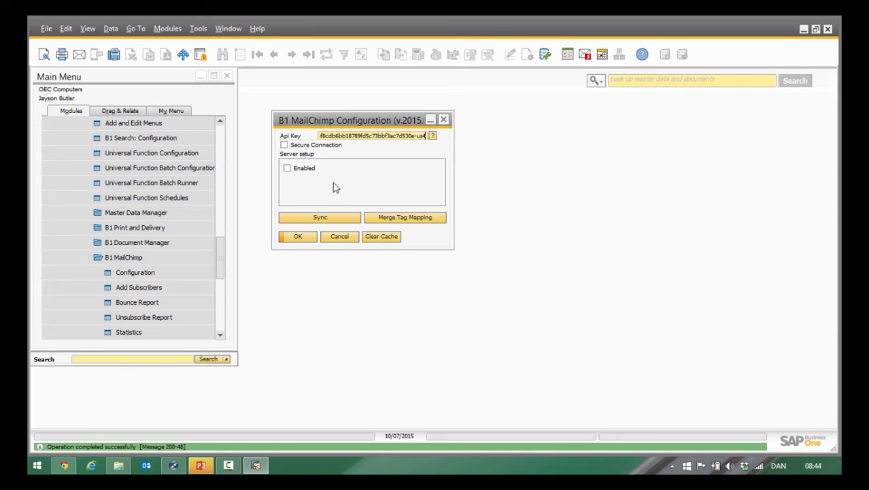
{"action": "left_click", "coordinate": [378, 136]}
Open the merge tag mapping and select Demp list as the list to map.
{"action": "left_click", "coordinate": [404, 221]}
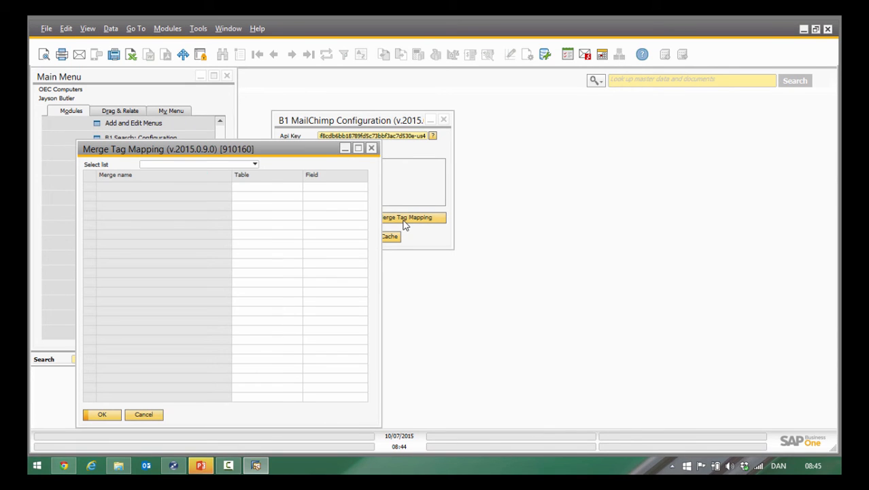
{"action": "left_click_drag", "start_coordinate": [286, 152], "coordinate": [447, 128]}
{"action": "left_click", "coordinate": [380, 135]}
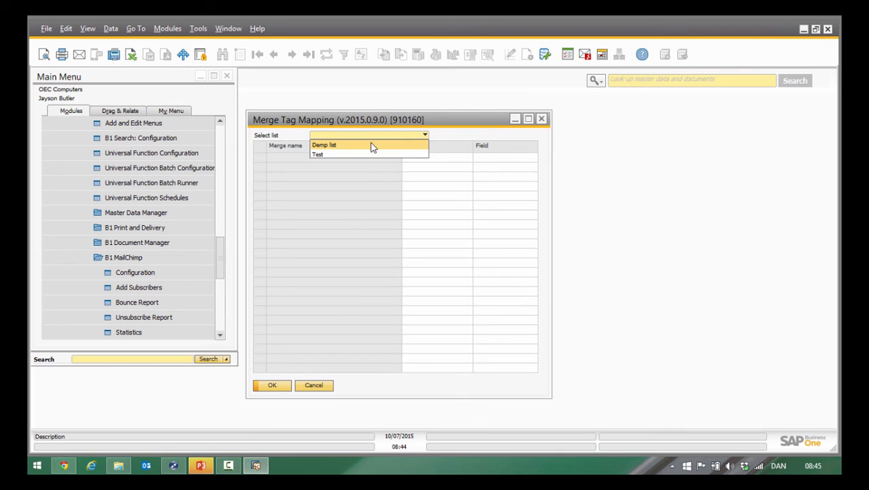
{"action": "left_click", "coordinate": [314, 144]}
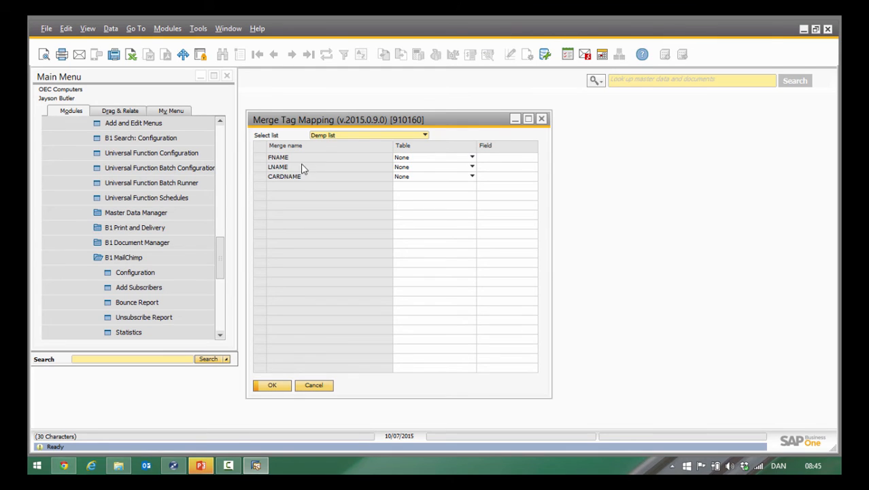
Map the FNAME merge tag to the firstName field of the Contact person table.
{"action": "left_click", "coordinate": [407, 160]}
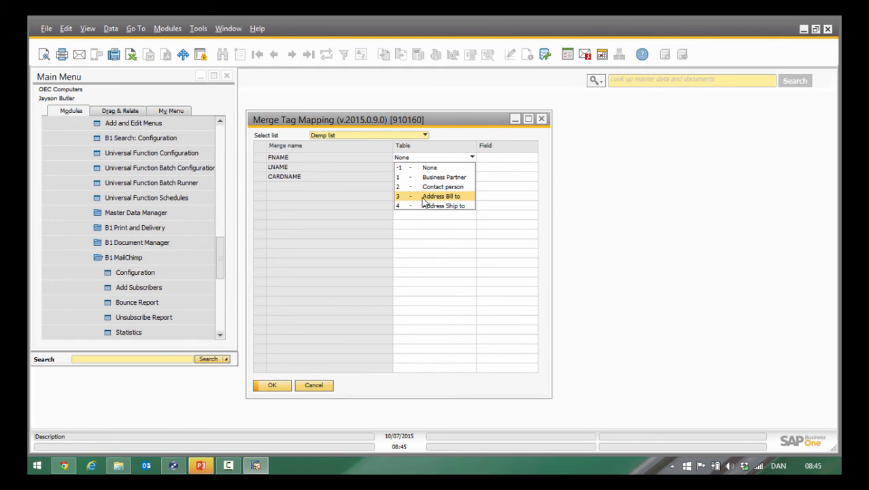
{"action": "left_click", "coordinate": [428, 187]}
{"action": "left_click", "coordinate": [495, 158]}
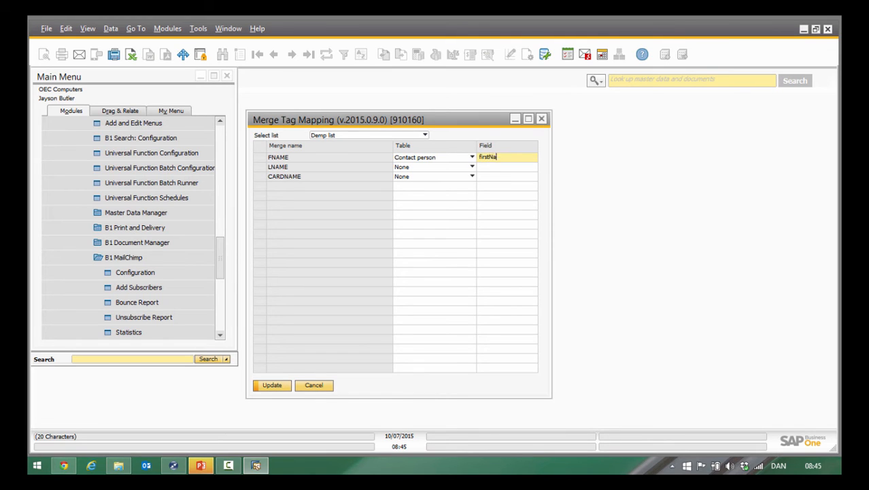
Map the LNAME merge tag to the lastName field of the Contact person table.
{"action": "left_click", "coordinate": [450, 169]}
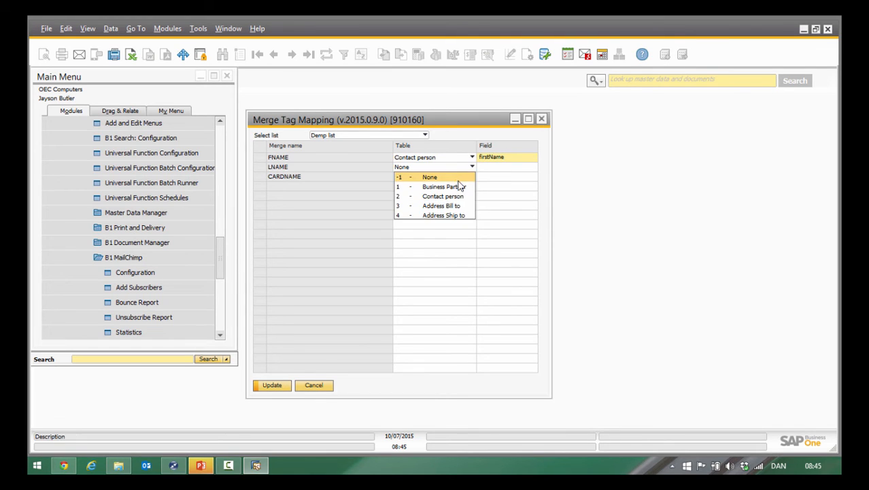
{"action": "left_click", "coordinate": [466, 196]}
{"action": "left_click", "coordinate": [488, 170]}
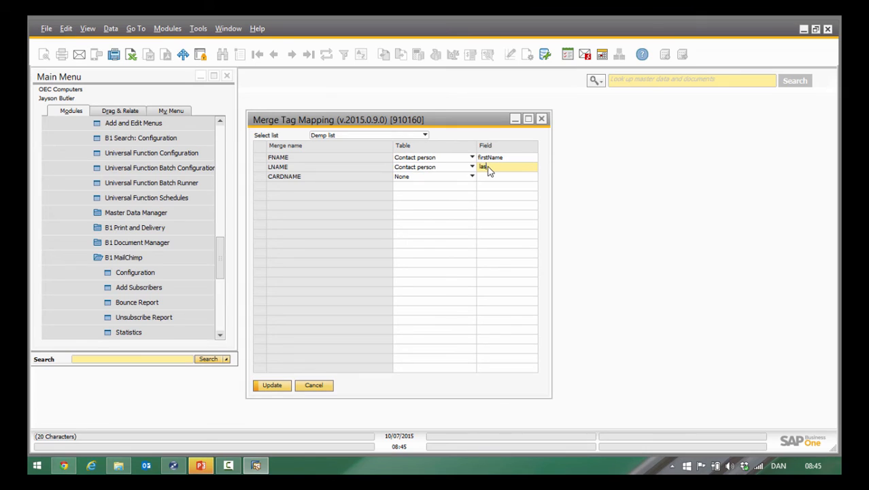
{"action": "type", "text": "lastName"}
{"action": "left_click", "coordinate": [410, 160]}
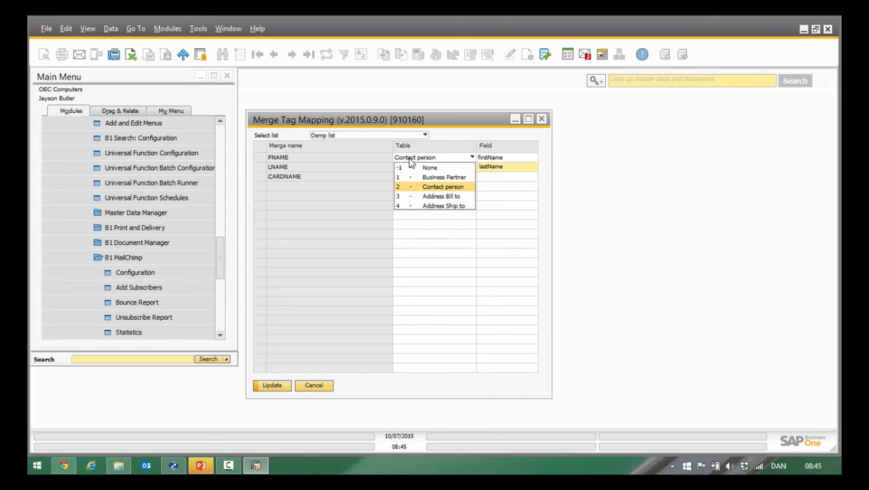
Map the CARDNAME merge tag to the CardName field of the Business Partner table, then save the mapping and close the configuration.
{"action": "left_click", "coordinate": [435, 158]}
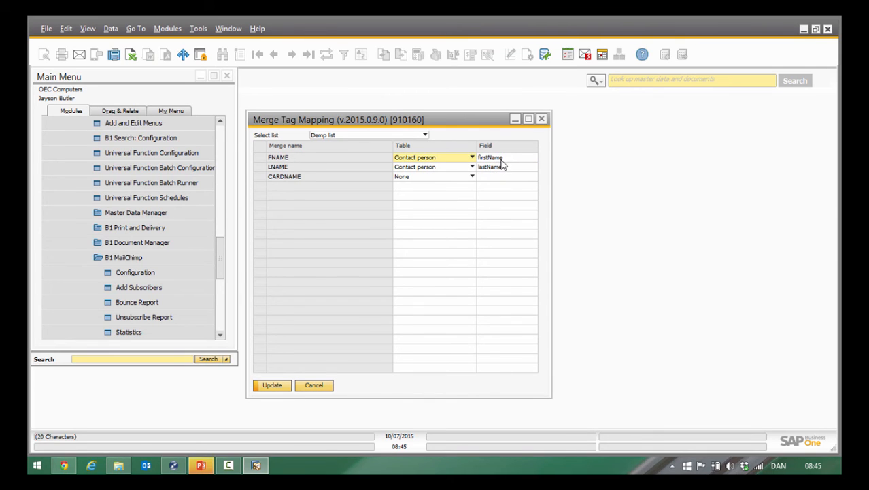
{"action": "left_click", "coordinate": [419, 179]}
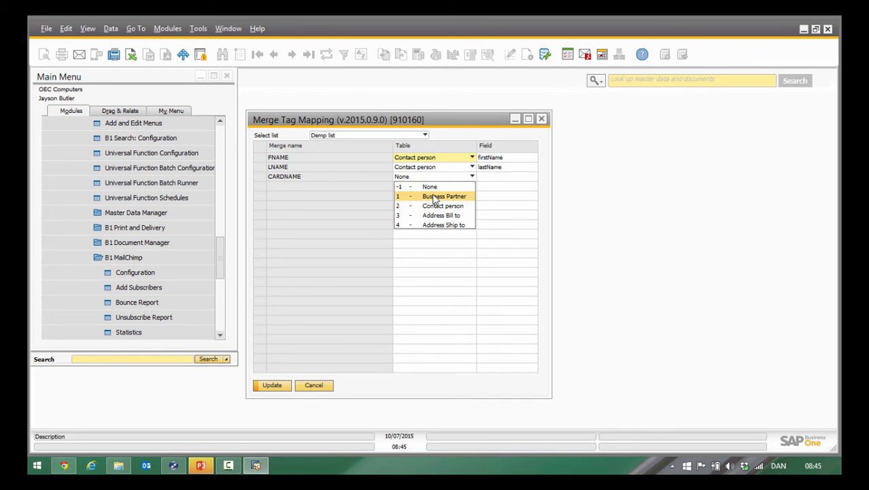
{"action": "left_click", "coordinate": [435, 197]}
{"action": "left_click", "coordinate": [483, 179]}
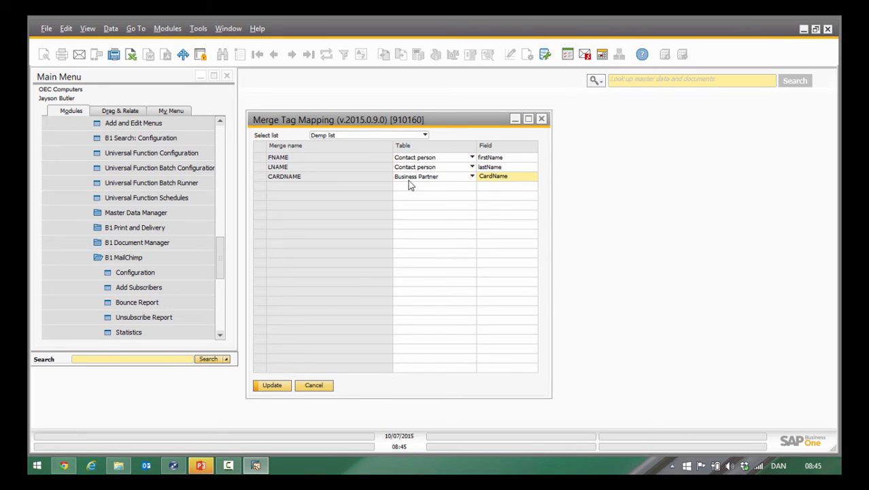
{"action": "left_click", "coordinate": [273, 386]}
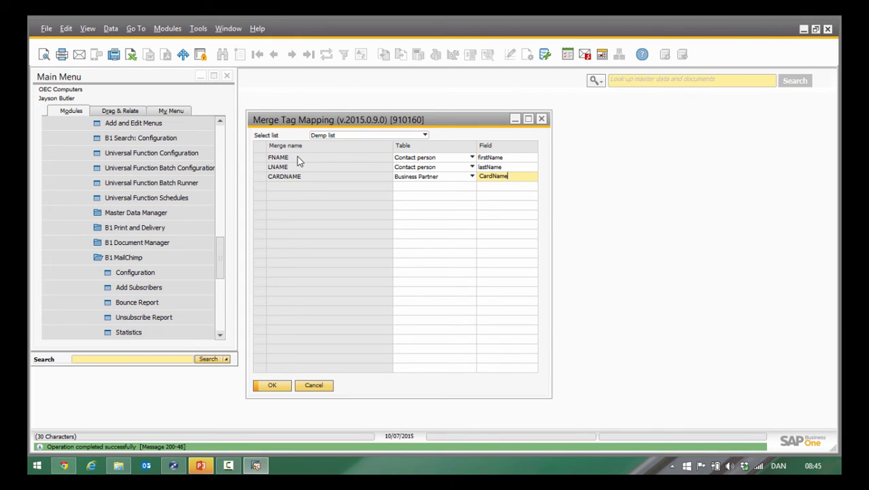
{"action": "left_click", "coordinate": [277, 386]}
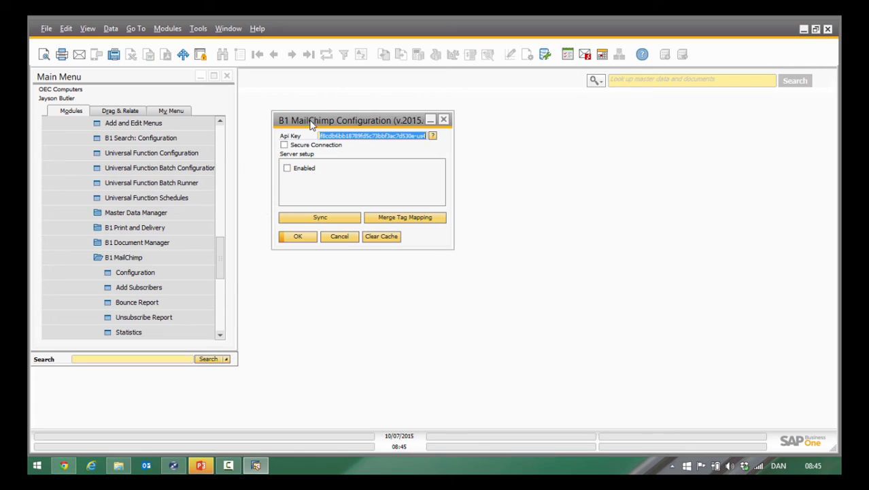
{"action": "left_click", "coordinate": [306, 243]}
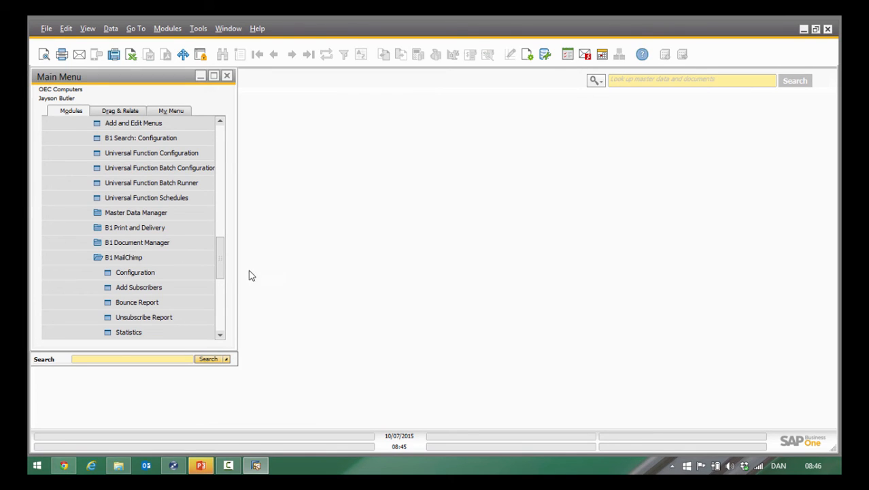
Open the B1 MailChimp form for adding subscribers and select Demp list as the target list.
{"action": "left_click", "coordinate": [170, 288]}
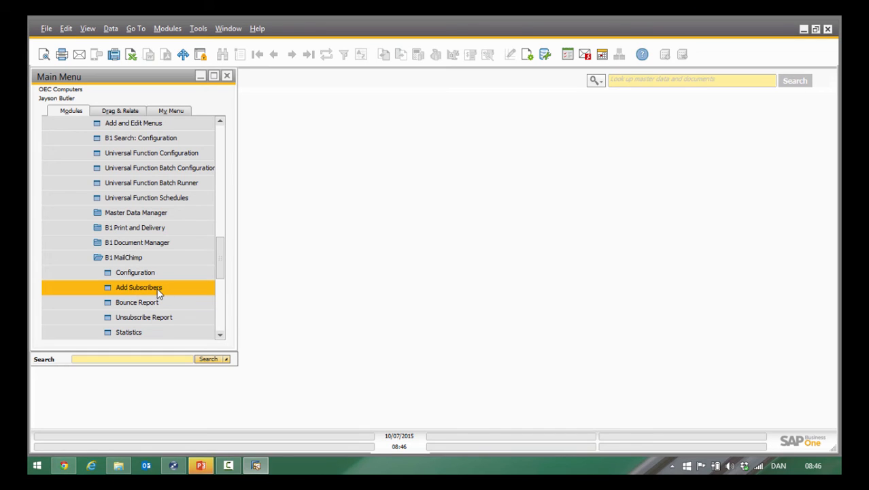
{"action": "left_click", "coordinate": [159, 291]}
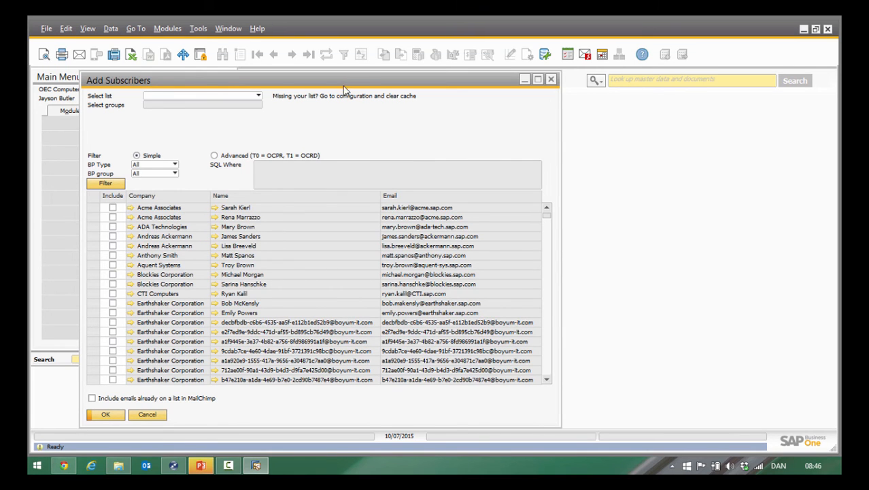
{"action": "left_click_drag", "start_coordinate": [340, 81], "coordinate": [471, 86]}
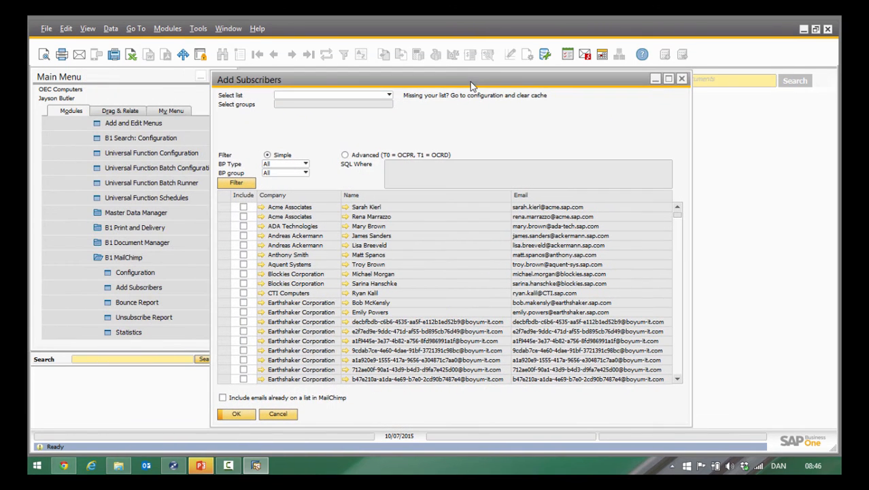
{"action": "left_click", "coordinate": [365, 99]}
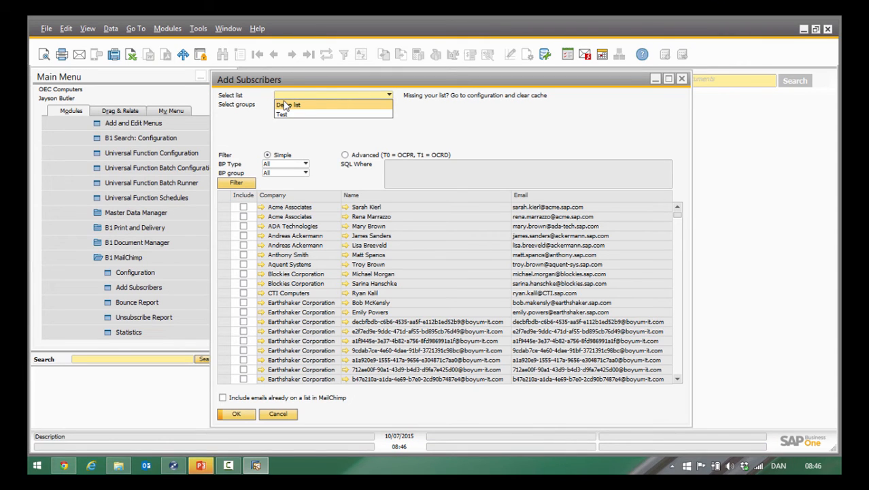
{"action": "left_click", "coordinate": [285, 106]}
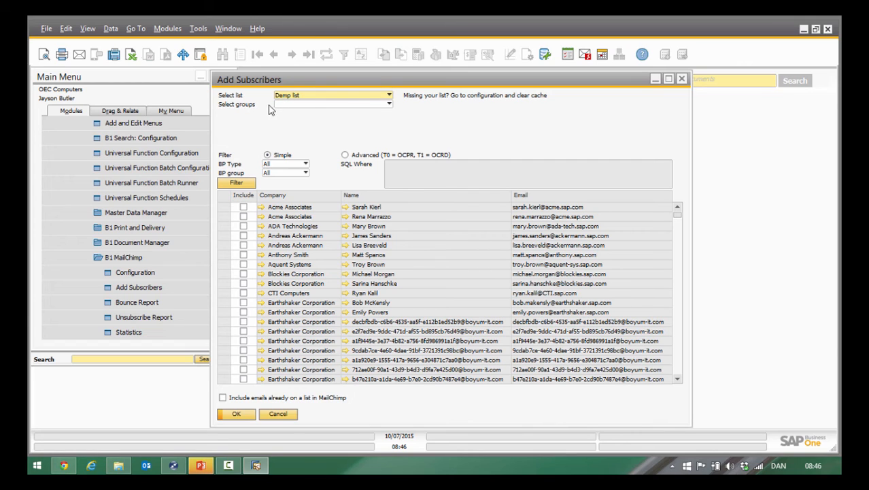
Select the "What are you interested in?" grouping and include its B1UP, B1P&D and B1 MailChimp groups.
{"action": "left_click", "coordinate": [358, 104]}
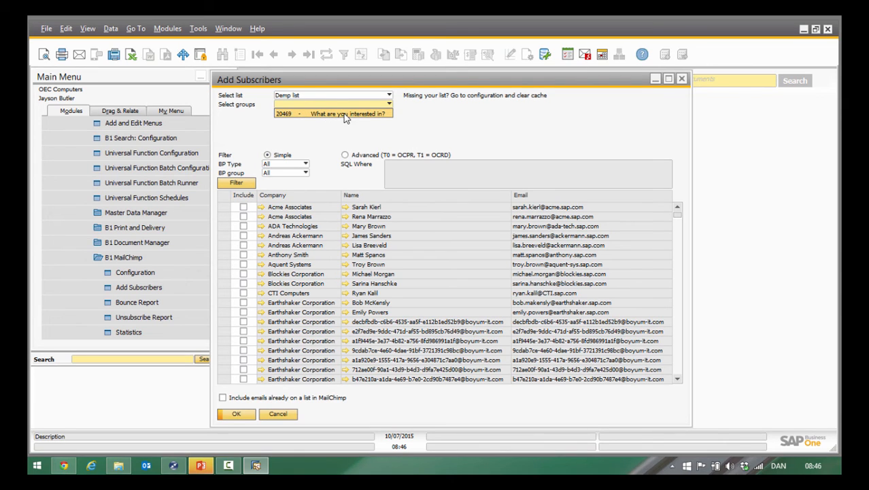
{"action": "left_click", "coordinate": [343, 113]}
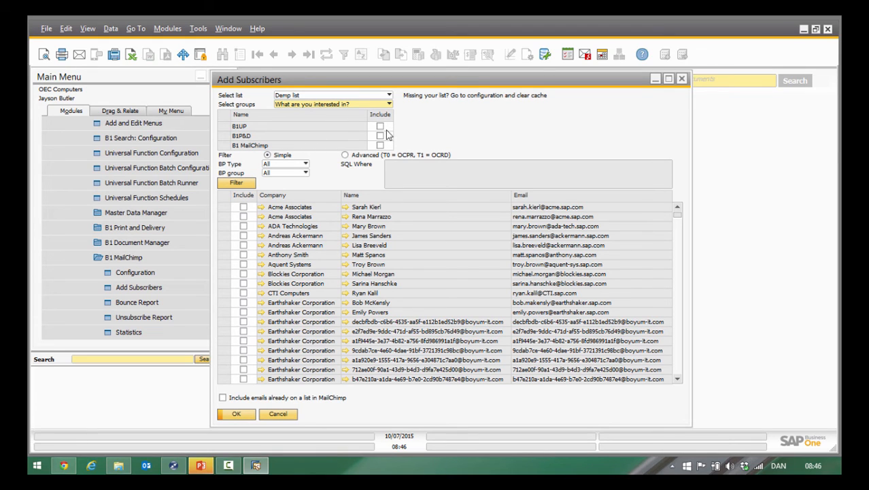
{"action": "left_click", "coordinate": [380, 127]}
{"action": "left_click", "coordinate": [381, 136]}
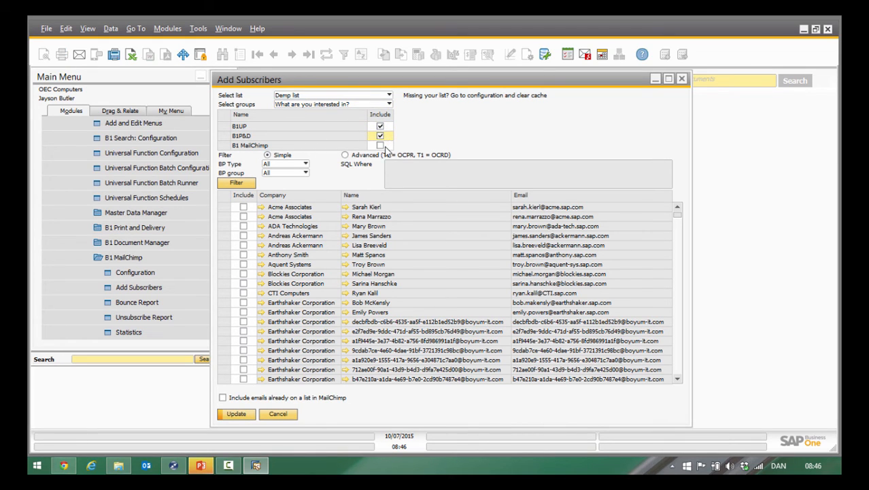
{"action": "left_click", "coordinate": [380, 145]}
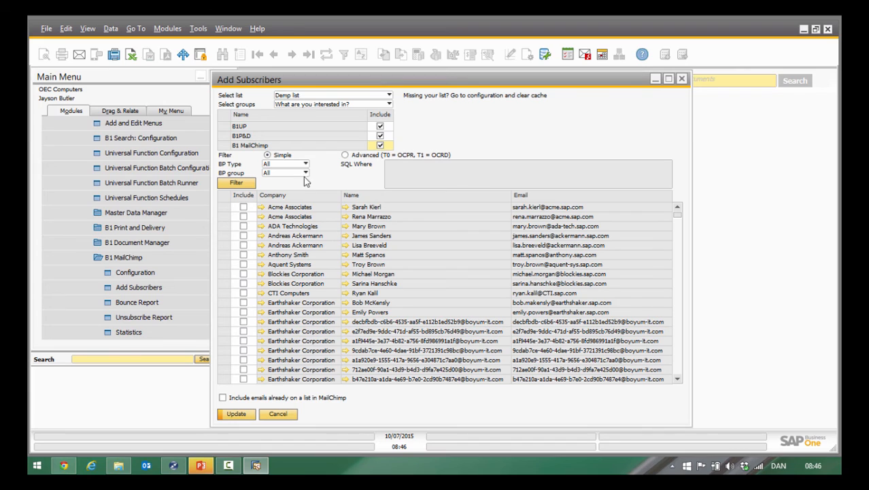
Include the first five contacts in the table, add them as subscribers to the list, and close the form.
{"action": "left_click", "coordinate": [243, 208]}
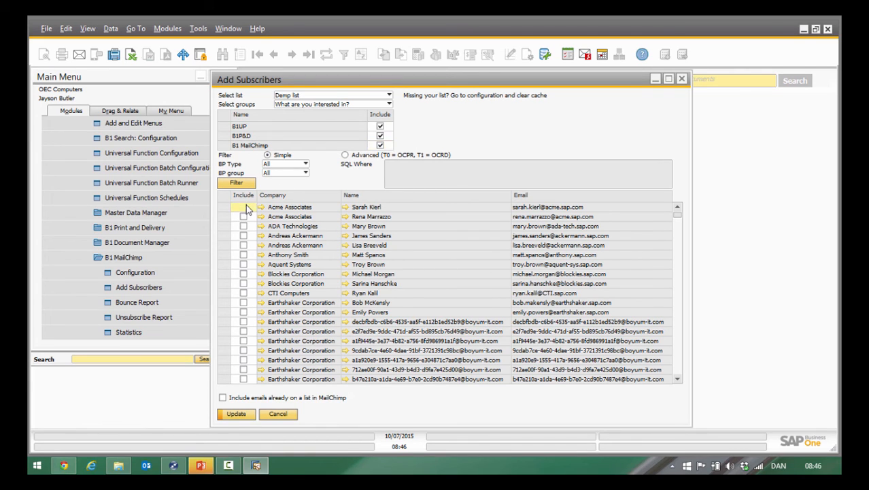
{"action": "left_click", "coordinate": [243, 217]}
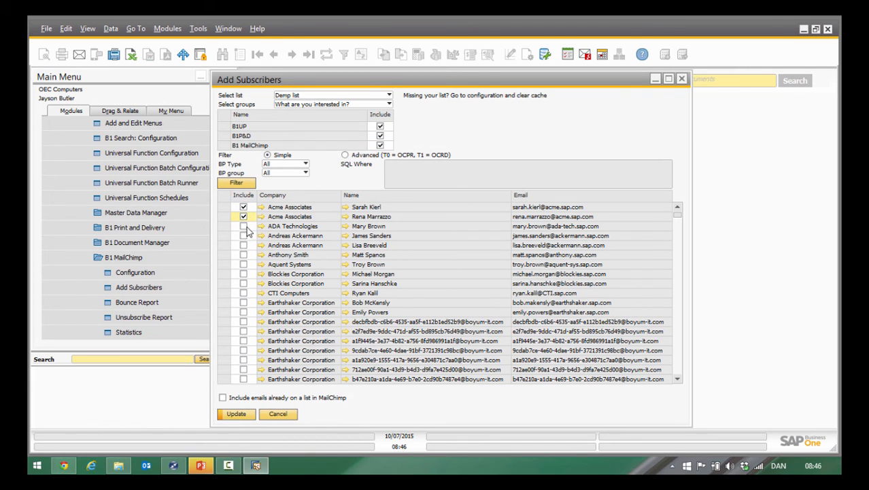
{"action": "left_click", "coordinate": [244, 226]}
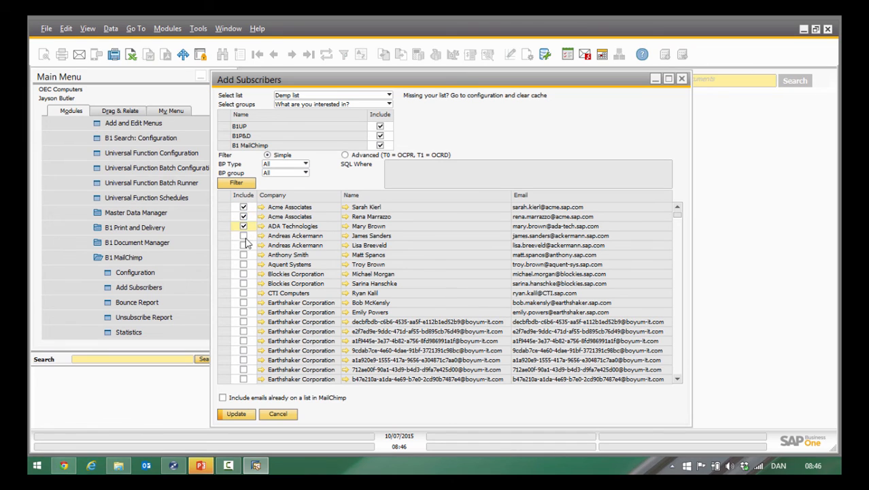
{"action": "left_click", "coordinate": [243, 235]}
{"action": "left_click", "coordinate": [243, 245]}
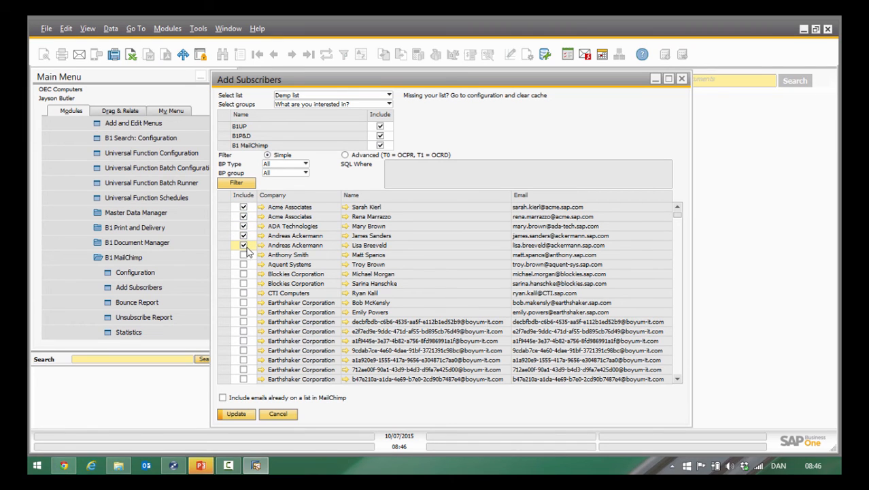
{"action": "left_click", "coordinate": [236, 414]}
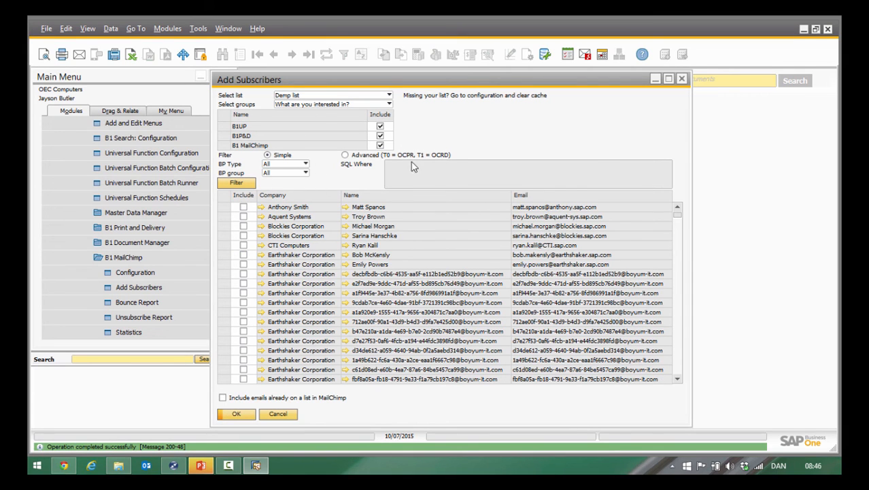
{"action": "left_click", "coordinate": [683, 80]}
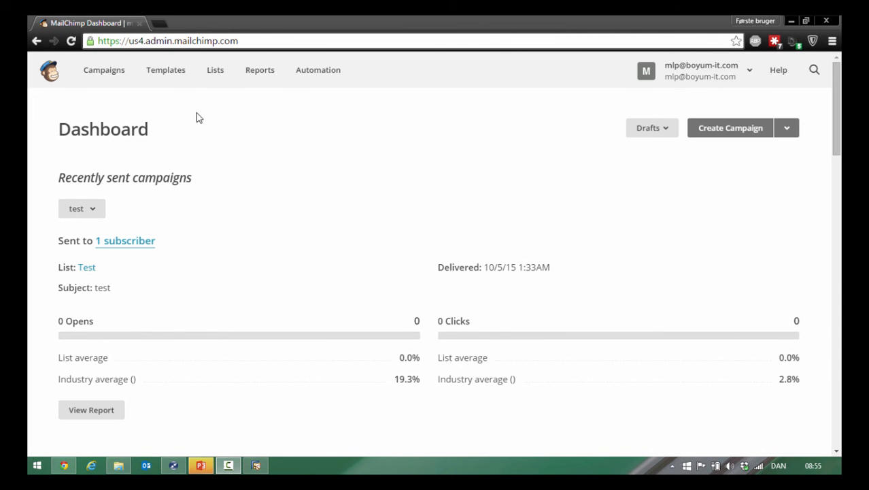
Switch to MailChimp in the browser, open Demo list, and review its subscriber table.
{"action": "left_click", "coordinate": [211, 78]}
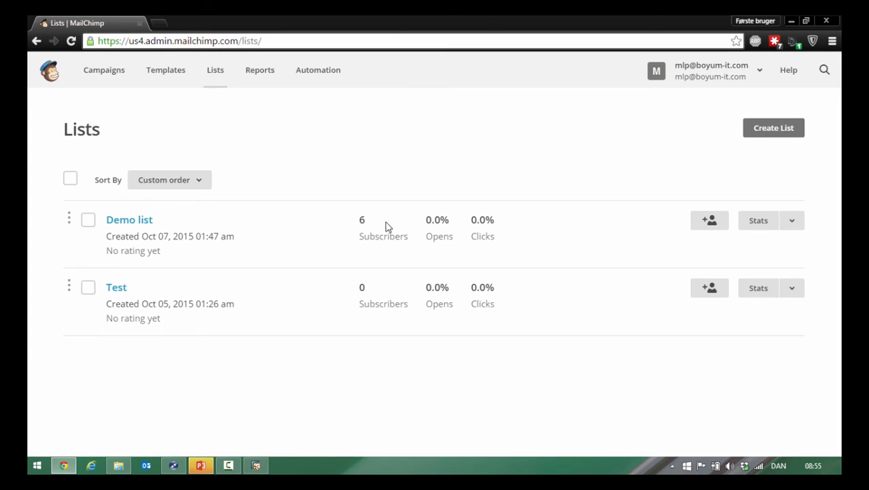
{"action": "left_click", "coordinate": [143, 220]}
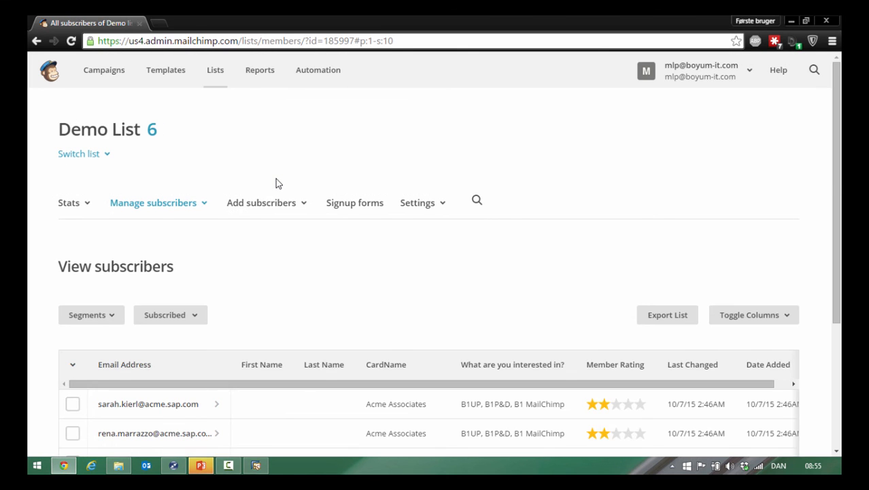
{"action": "scroll", "coordinate": [275, 179], "scroll_direction": "down", "scroll_amount": 3}
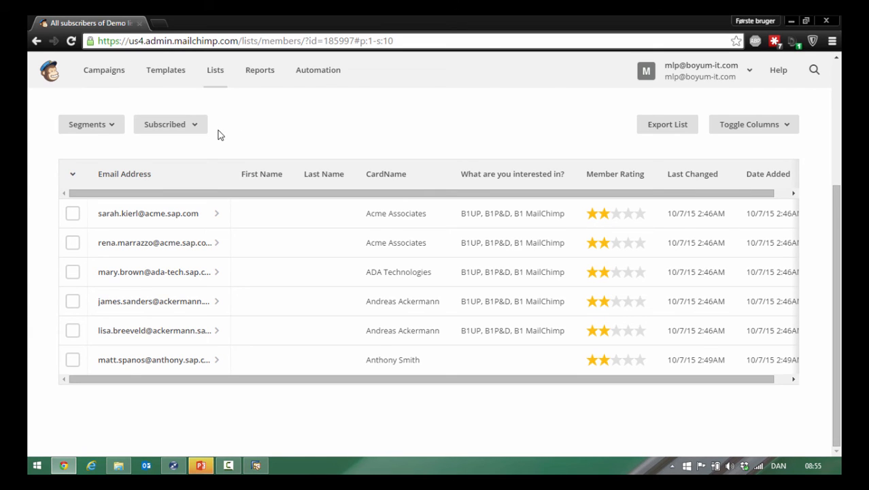
{"action": "left_click_drag", "start_coordinate": [838, 229], "coordinate": [838, 175]}
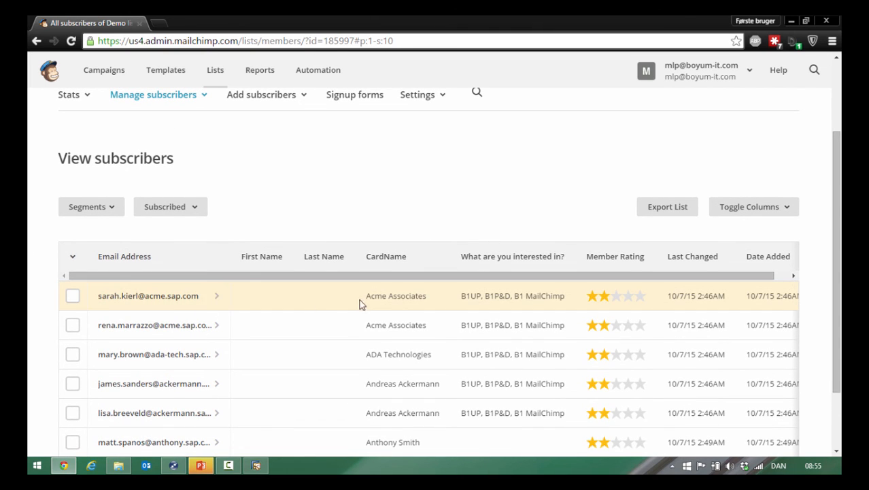
Open the first subscriber's profile and examine the subscriber details, overview and subscribed groups.
{"action": "left_click", "coordinate": [181, 298]}
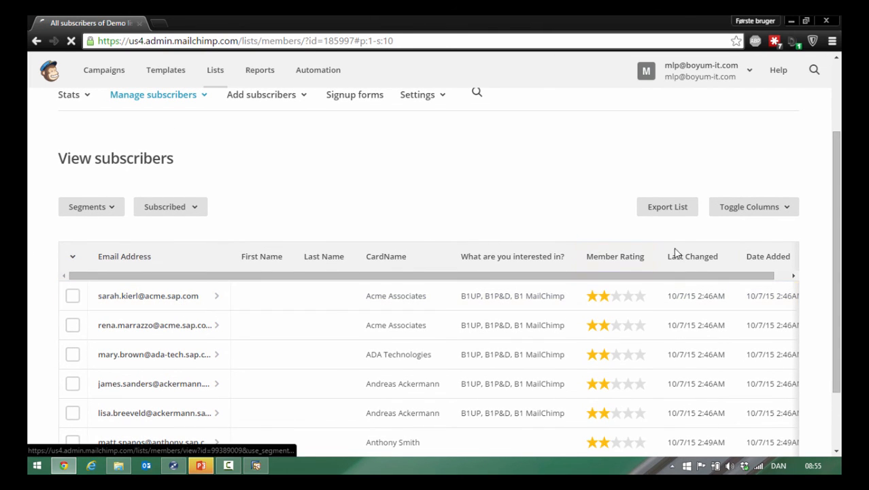
{"action": "scroll", "coordinate": [414, 237], "scroll_direction": "down", "scroll_amount": 3}
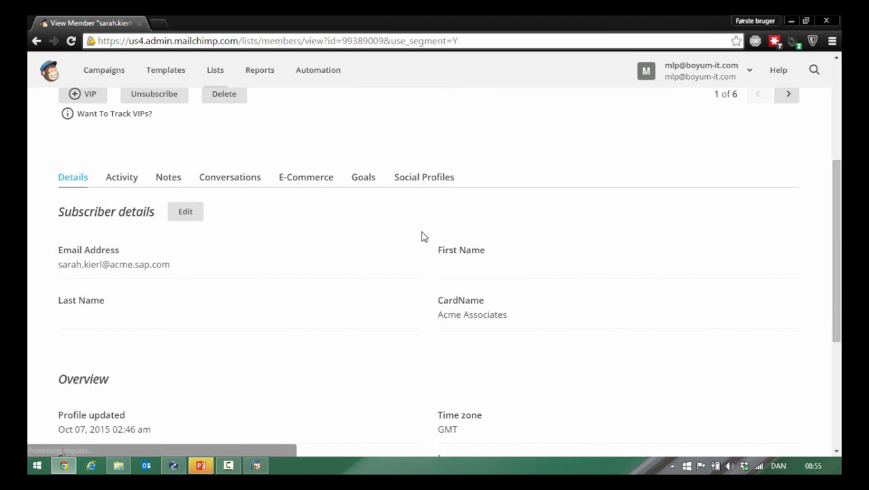
{"action": "left_click_drag", "start_coordinate": [841, 260], "coordinate": [840, 371]}
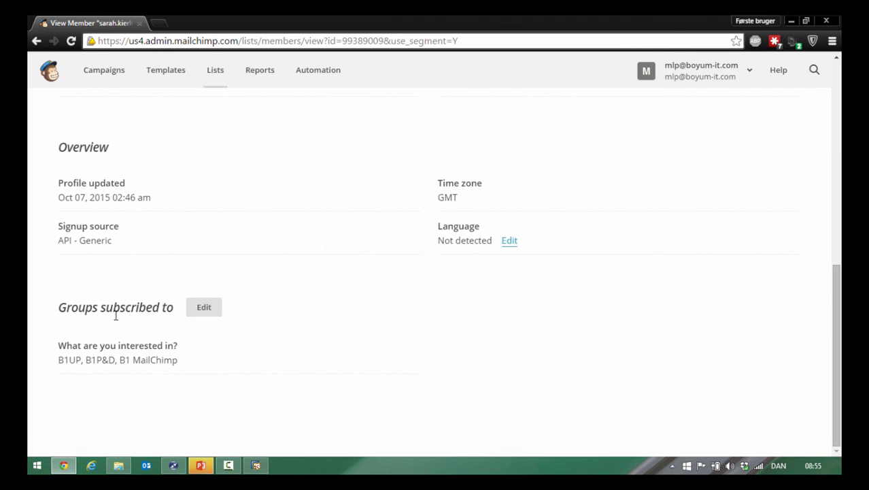
{"action": "left_click_drag", "start_coordinate": [839, 313], "coordinate": [839, 212]}
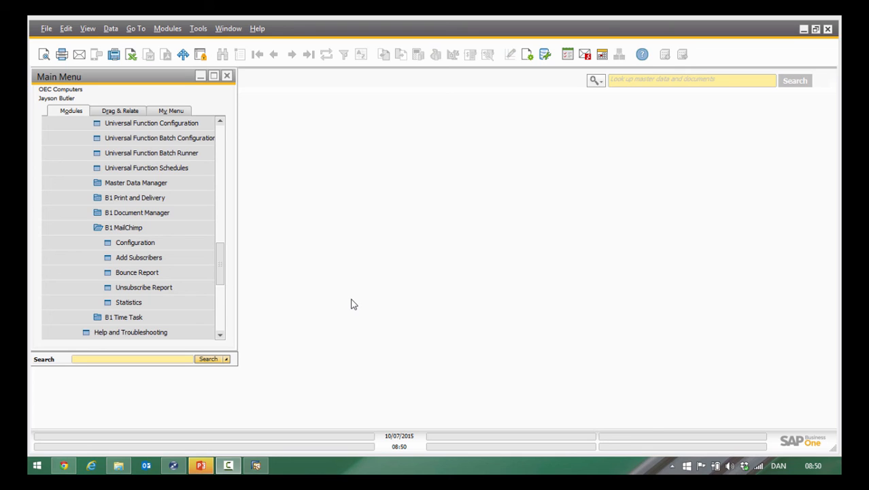
In SAP Business One's B1 MailChimp configuration, enable the server setup, enter the error notification e-mail address, and save the changes.
{"action": "left_click", "coordinate": [180, 271]}
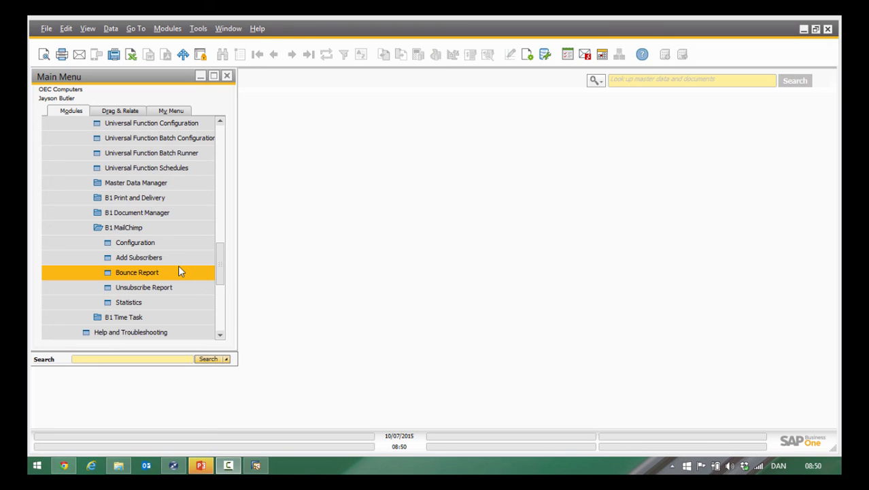
{"action": "left_click", "coordinate": [120, 243]}
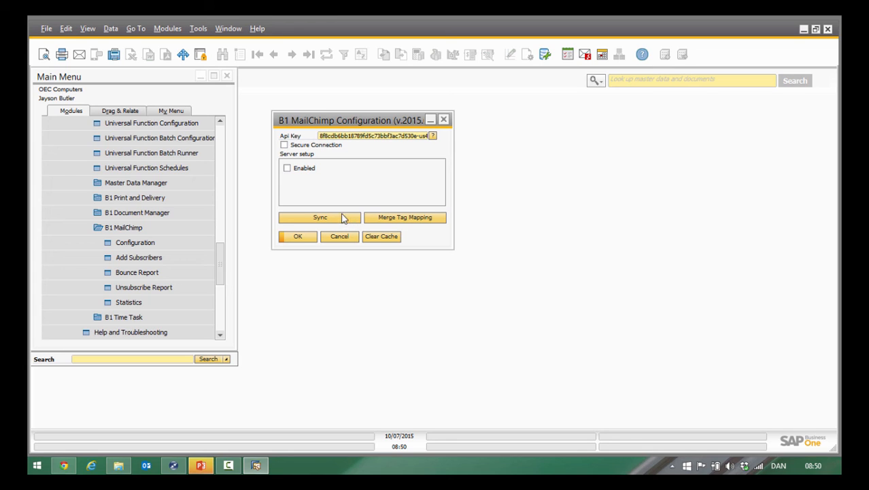
{"action": "left_click", "coordinate": [303, 174]}
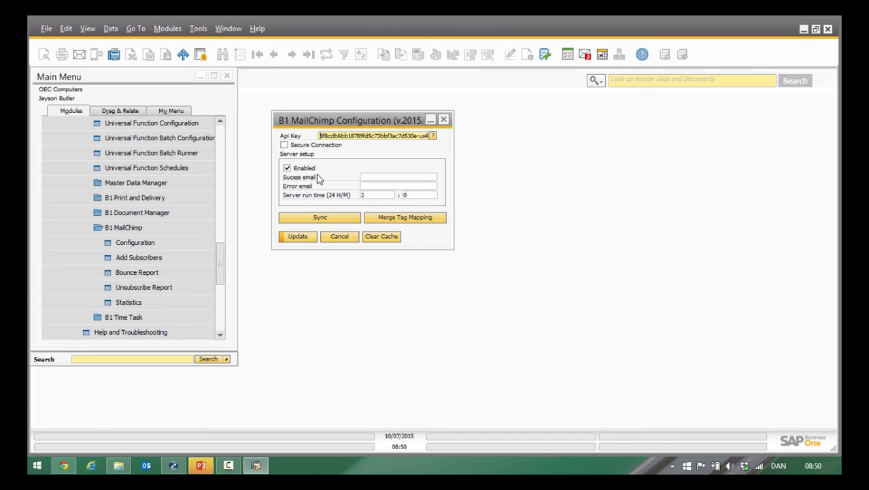
{"action": "left_click", "coordinate": [380, 187]}
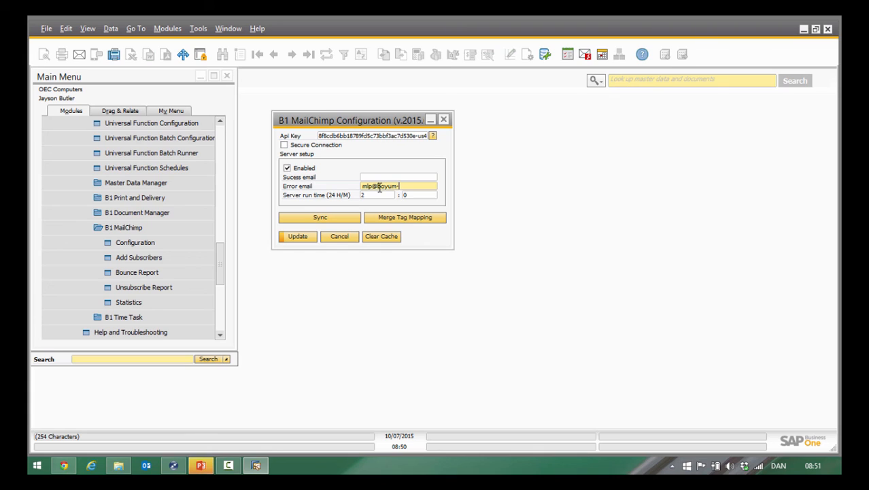
{"action": "key", "text": "Tab"}
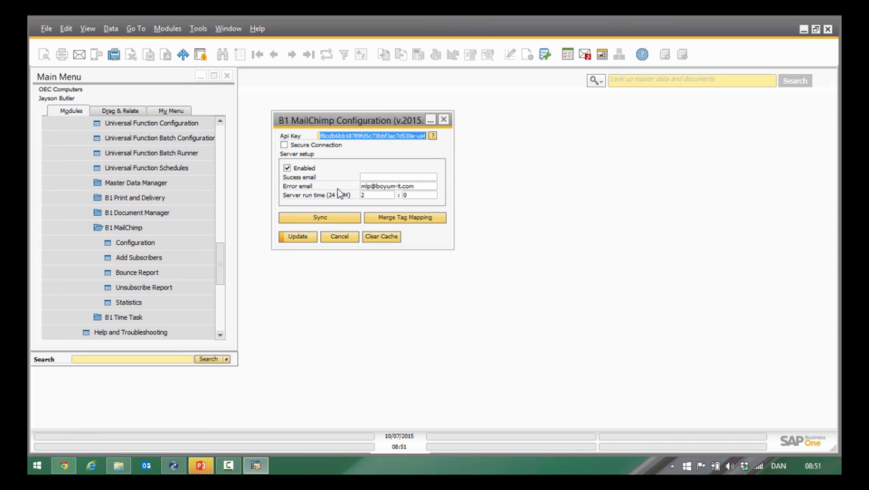
{"action": "left_click", "coordinate": [300, 238]}
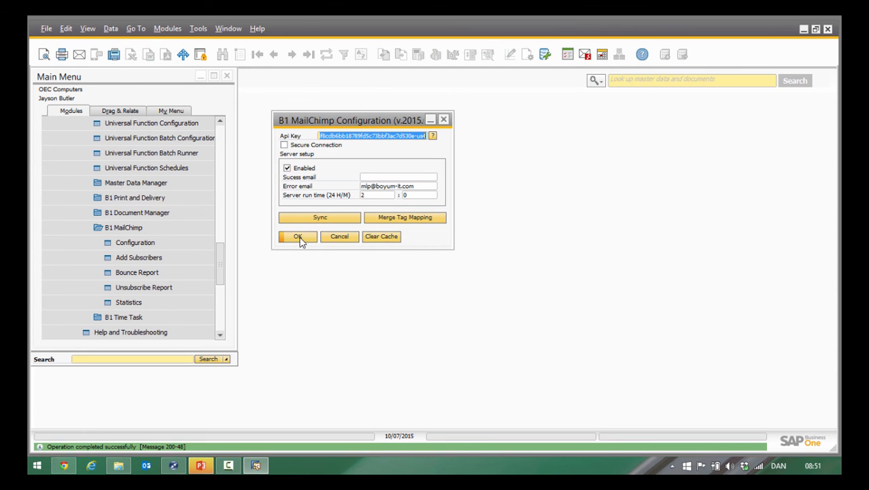